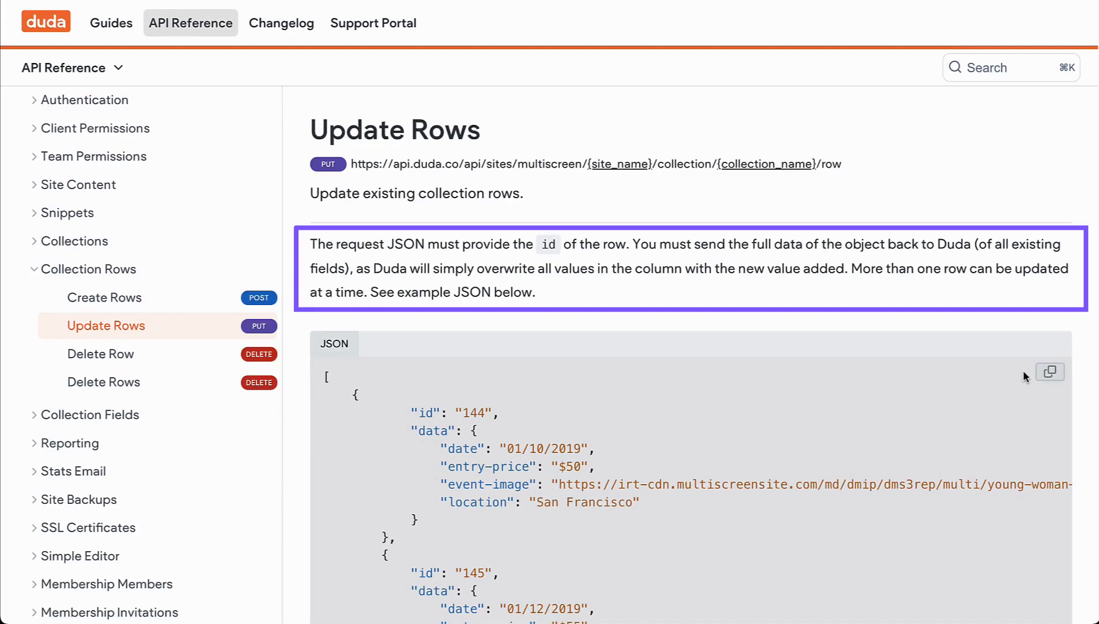
Copy the example request JSON from the Update Rows API reference.
{"action": "scroll", "coordinate": [1038, 400], "scroll_direction": "down", "scroll_amount": 4}
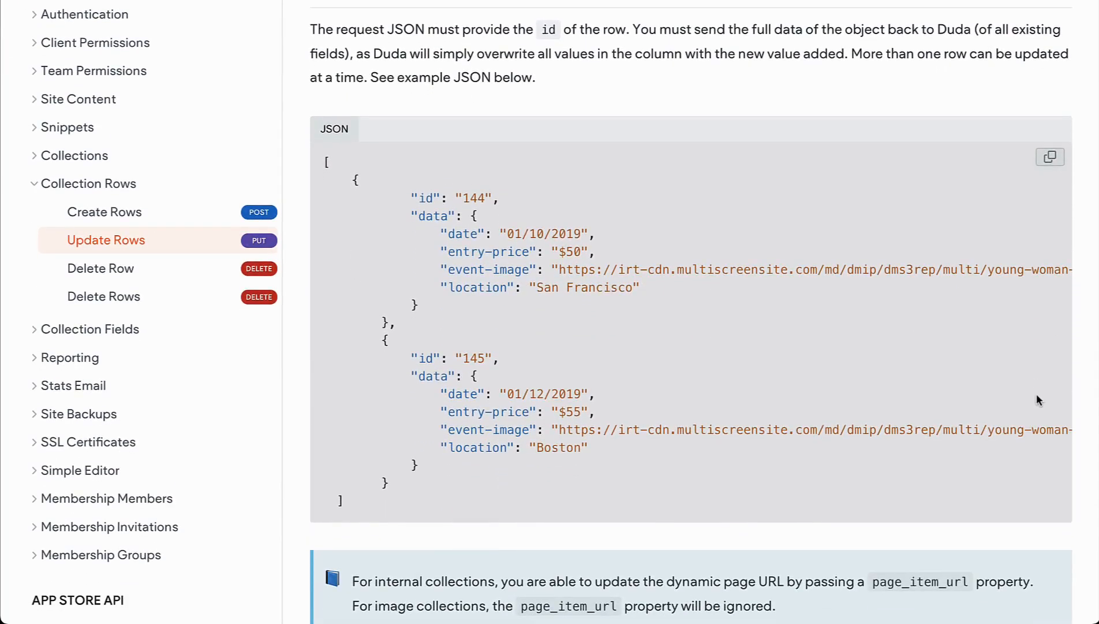
{"action": "left_click", "coordinate": [1049, 160]}
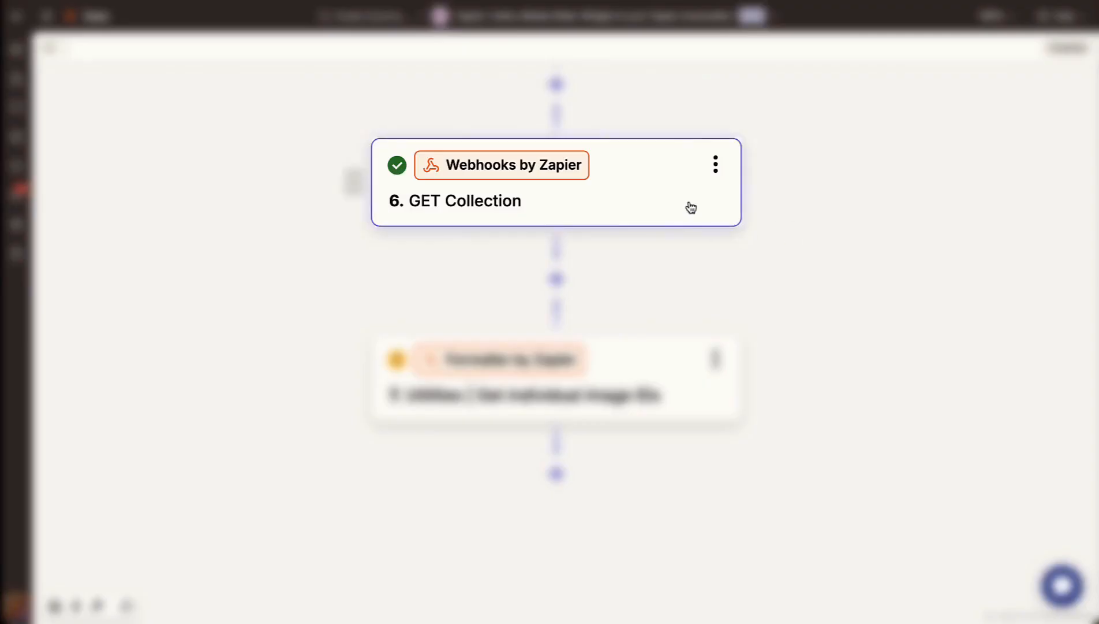
In the Zapier draft, open the GET Collection step and examine its test output.
{"action": "left_click", "coordinate": [689, 206]}
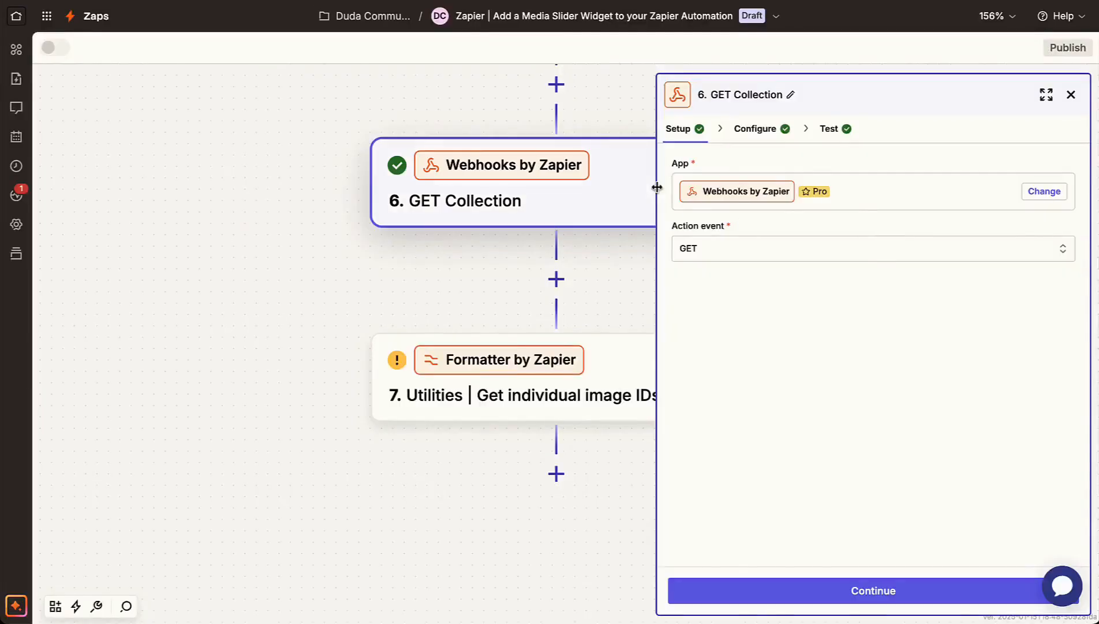
{"action": "left_click", "coordinate": [830, 130]}
{"action": "scroll", "coordinate": [883, 383], "scroll_direction": "down", "scroll_amount": 12}
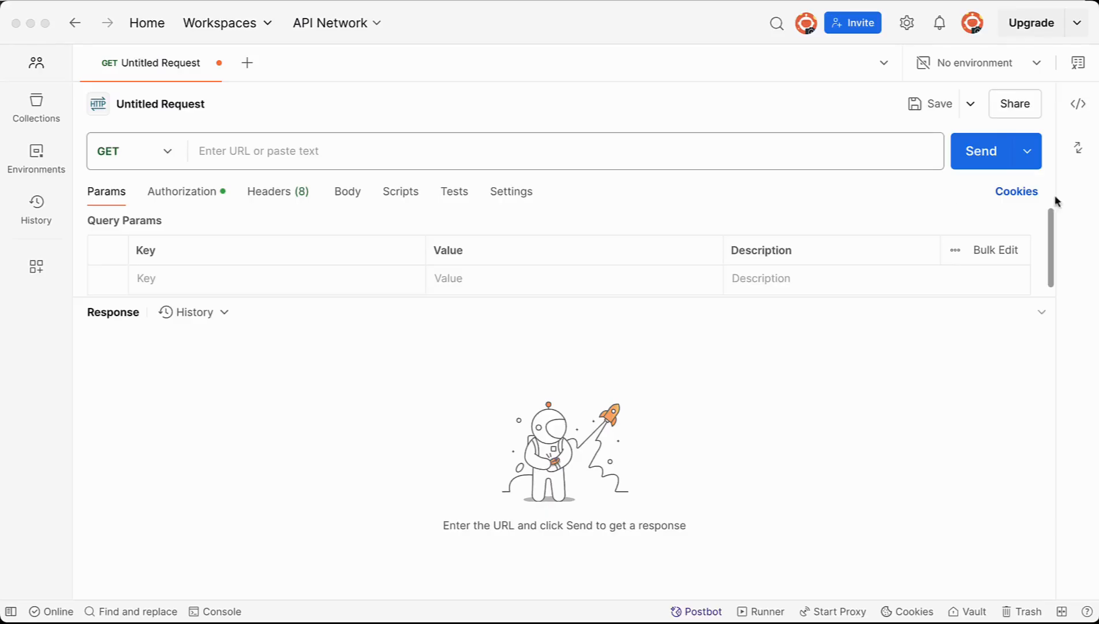
In Postman, enter the Duda collection endpoint as the GET request URL and replace {site_name} with ecb4c14e.
{"action": "left_click", "coordinate": [240, 152]}
{"action": "key", "text": "super+v"}
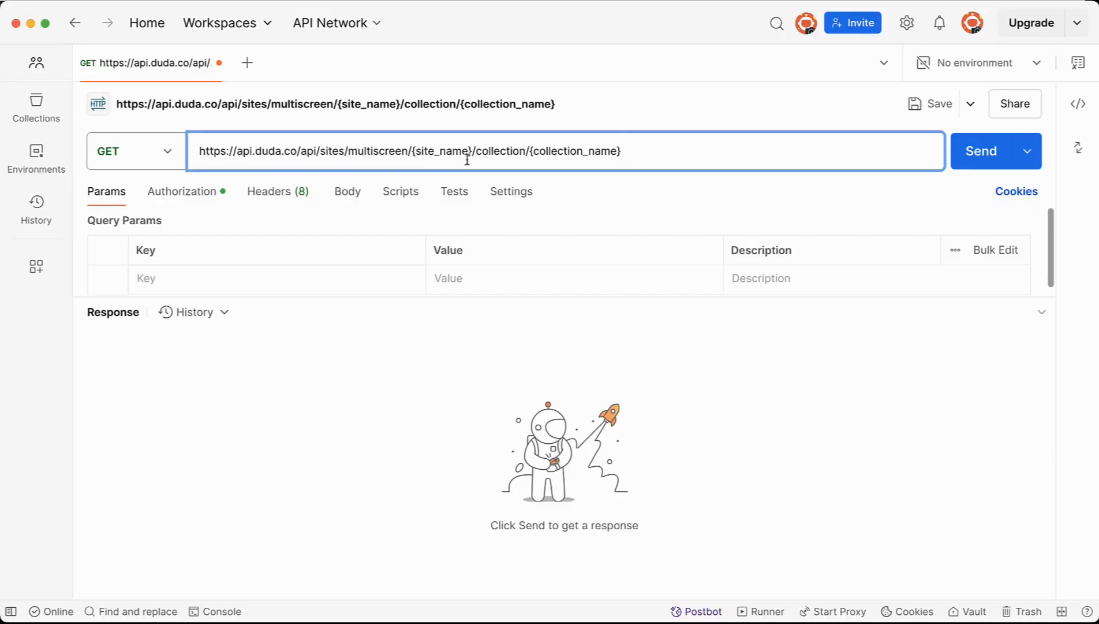
{"action": "left_click_drag", "start_coordinate": [473, 153], "coordinate": [411, 156]}
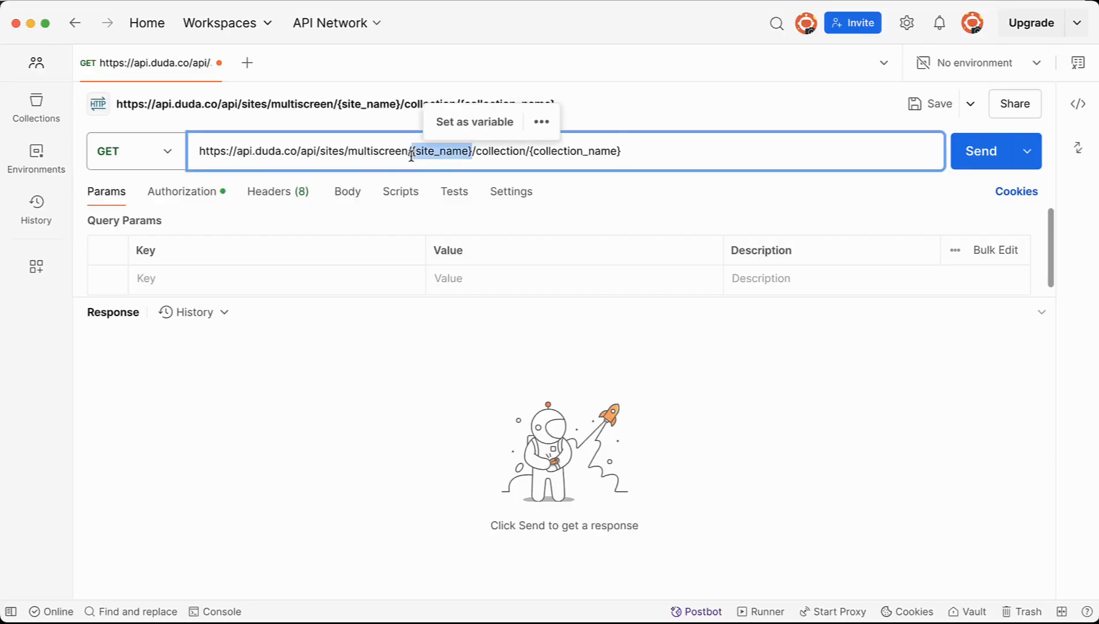
{"action": "key", "text": "super+v"}
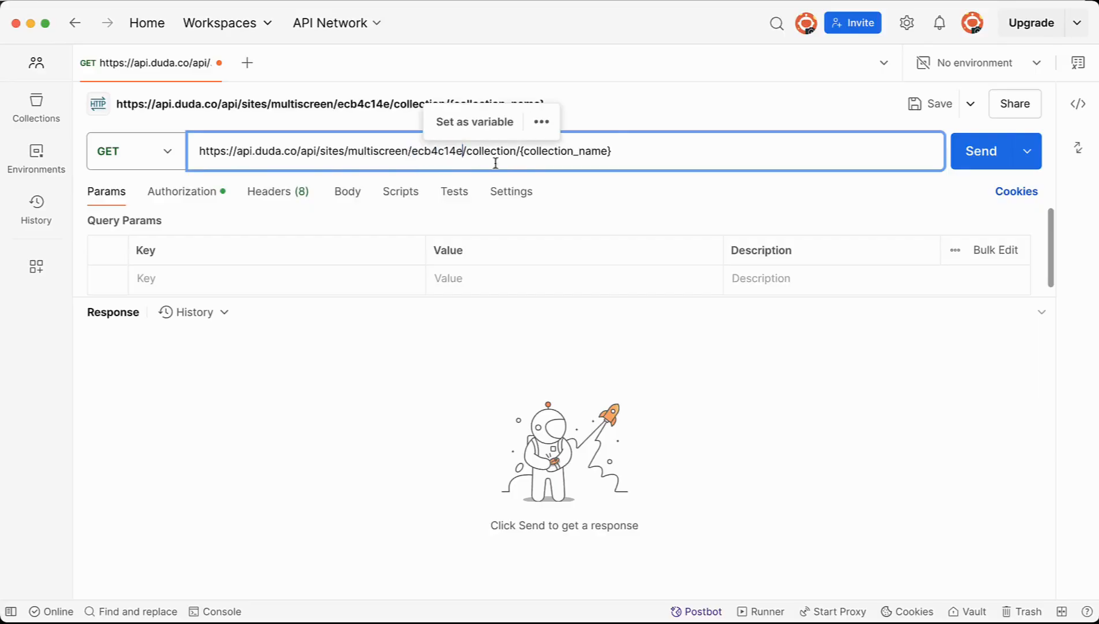
Replace the {collection_name} placeholder in the request URL with Hero Media Slider.
{"action": "left_click", "coordinate": [619, 153]}
{"action": "left_click_drag", "start_coordinate": [618, 153], "coordinate": [520, 157]}
{"action": "type", "text": "Hero "}
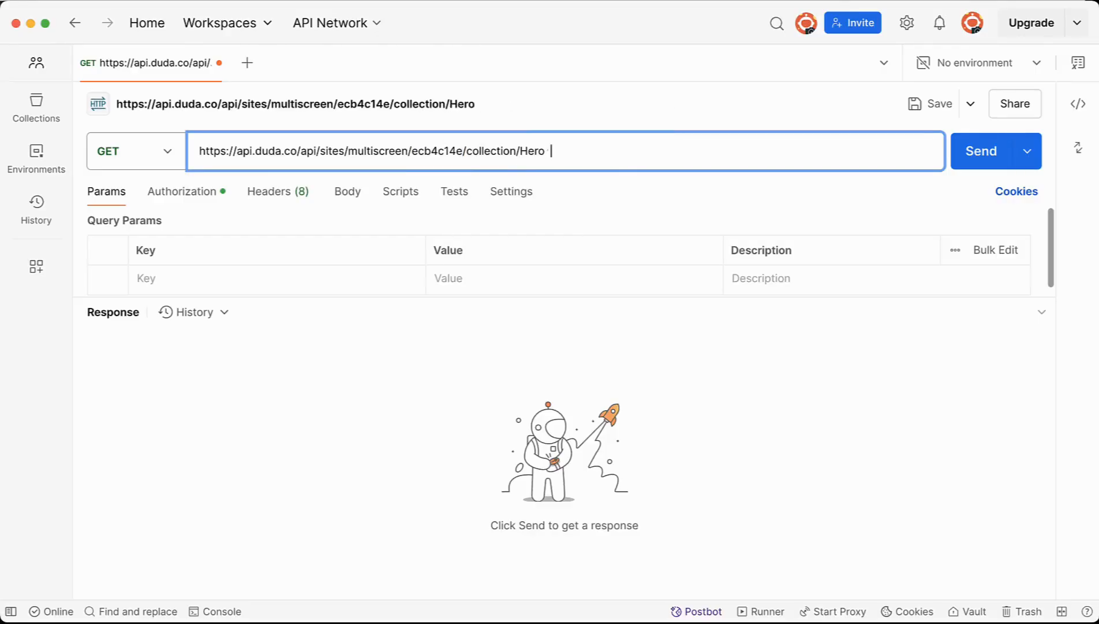
{"action": "type", "text": "Media Slider"}
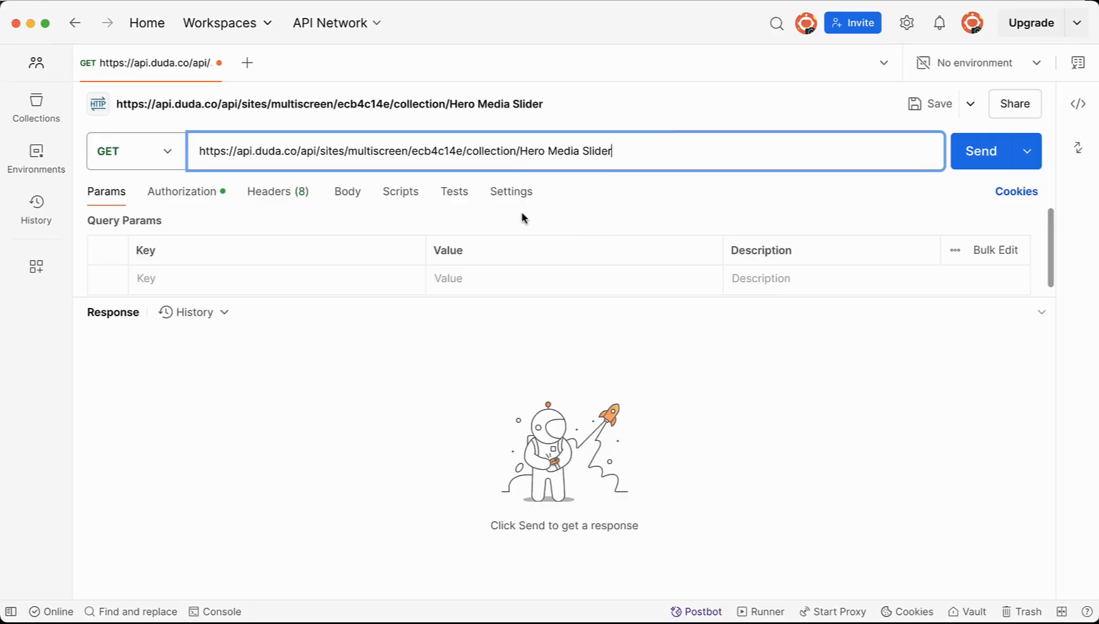
Check the request's authorization settings and send the GET request for the collection.
{"action": "left_click", "coordinate": [202, 194]}
{"action": "left_click_drag", "start_coordinate": [330, 381], "coordinate": [403, 250]}
{"action": "left_click", "coordinate": [119, 198]}
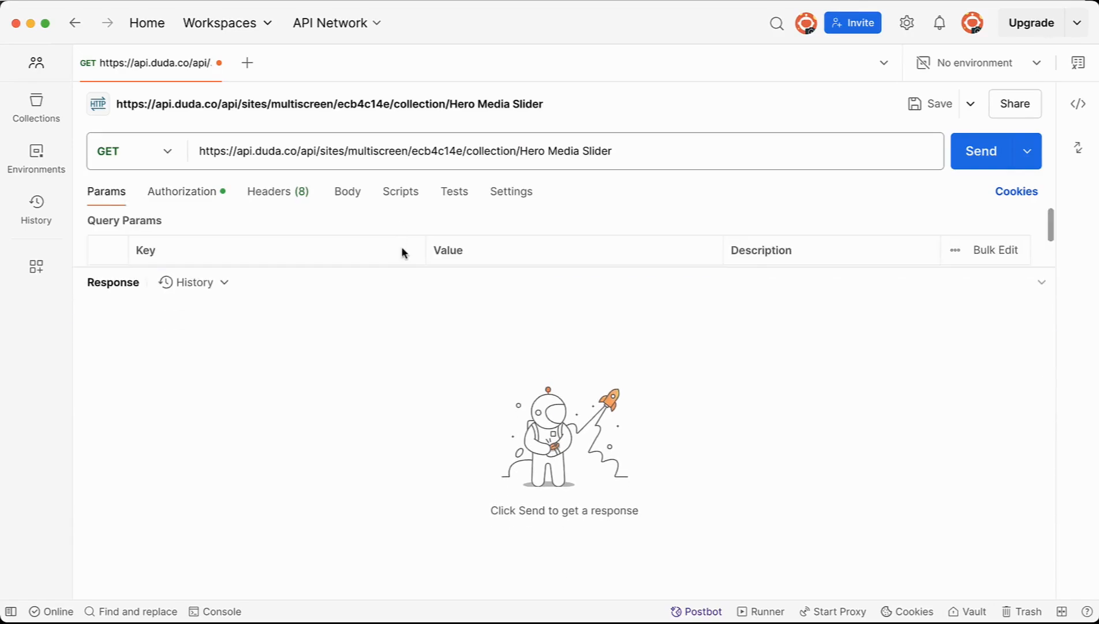
{"action": "left_click", "coordinate": [981, 152]}
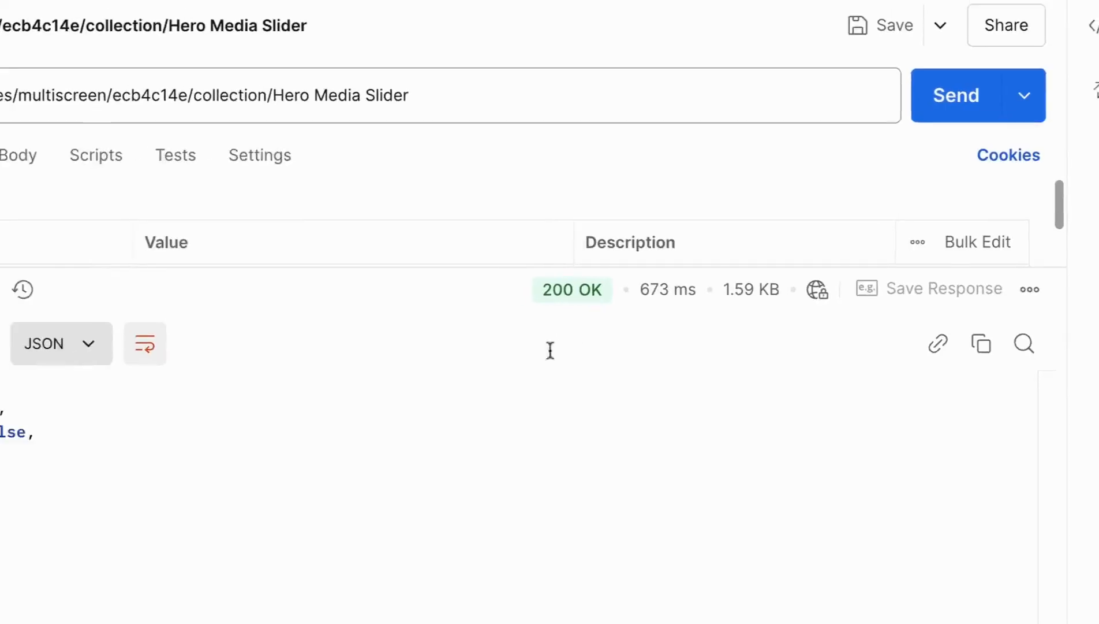
Copy the entire "values" array, including its enclosing brackets, from the JSON response.
{"action": "scroll", "coordinate": [694, 440], "scroll_direction": "down", "scroll_amount": 8}
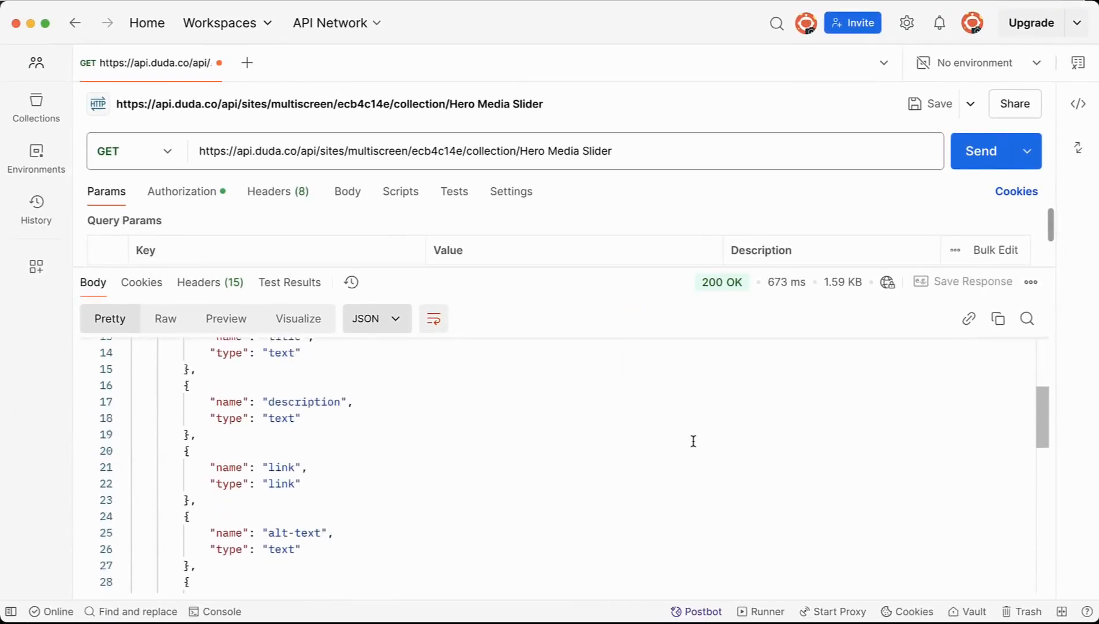
{"action": "scroll", "coordinate": [693, 440], "scroll_direction": "down", "scroll_amount": 2}
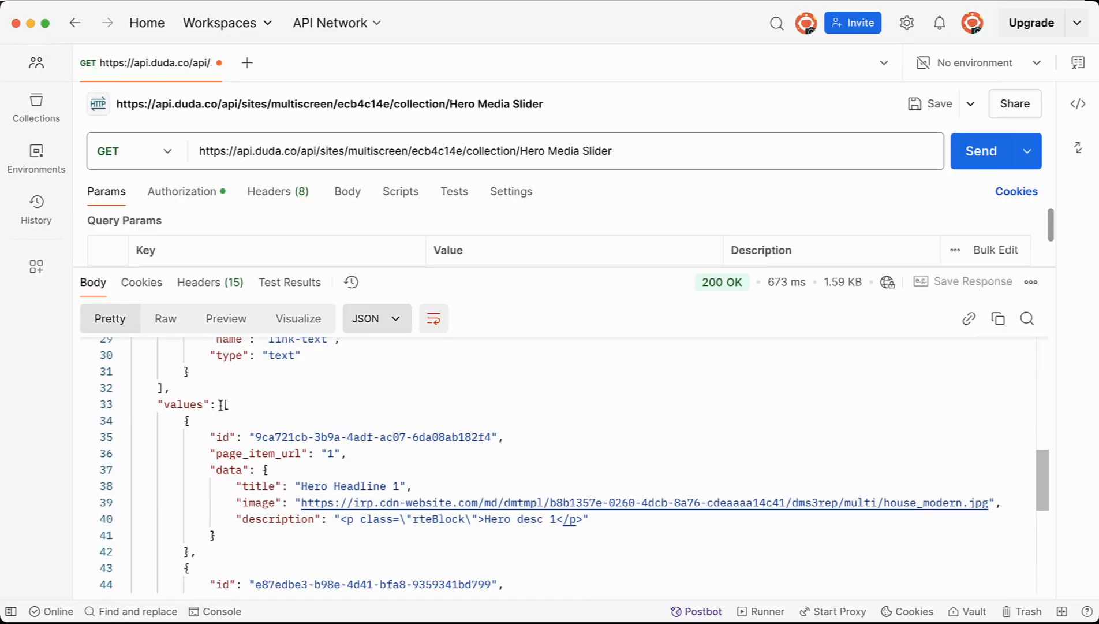
{"action": "left_click_drag", "start_coordinate": [222, 404], "coordinate": [166, 545]}
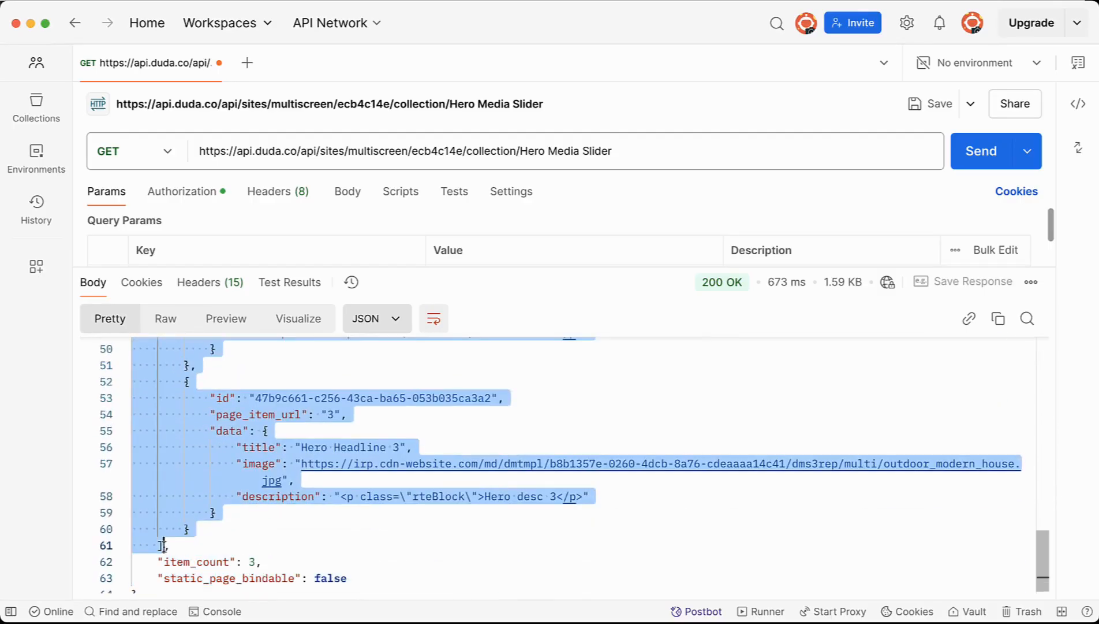
{"action": "right_click", "coordinate": [187, 453]}
{"action": "left_click", "coordinate": [124, 488]}
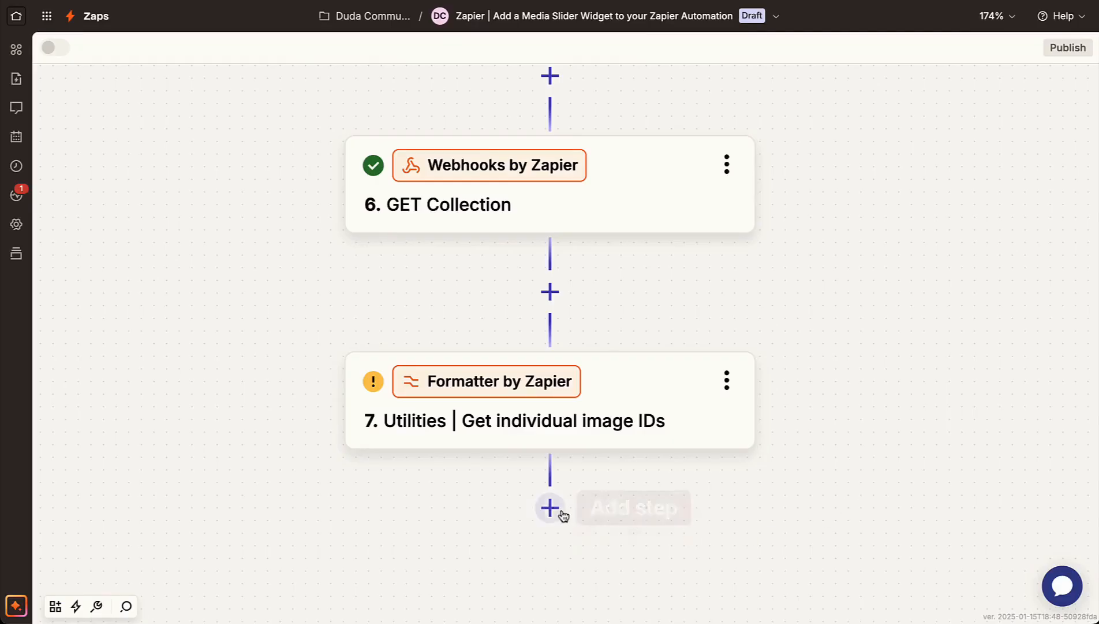
In Zapier, add a Webhooks action with the Custom Request event after the image ID formatter step and proceed to its configuration.
{"action": "left_click", "coordinate": [550, 508]}
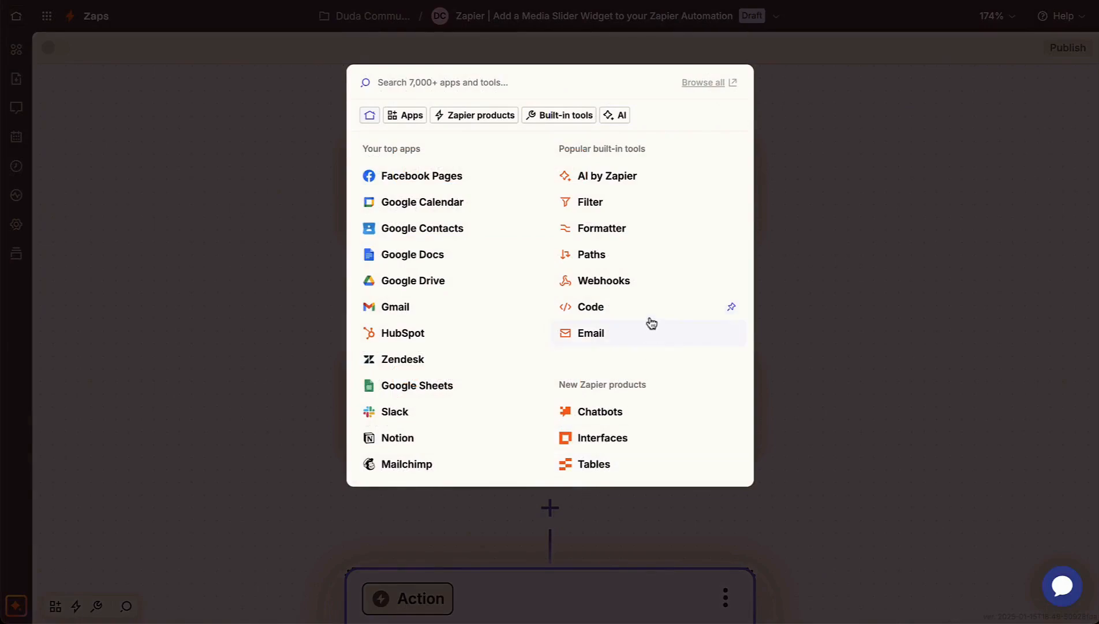
{"action": "left_click", "coordinate": [652, 284]}
{"action": "left_click", "coordinate": [763, 251]}
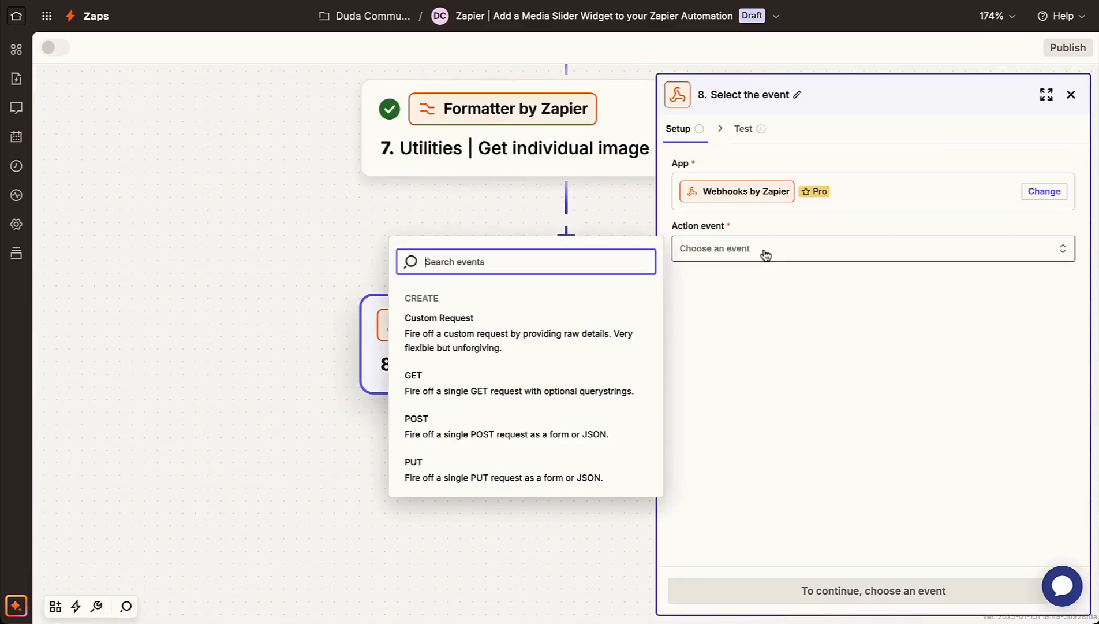
{"action": "left_click", "coordinate": [631, 345]}
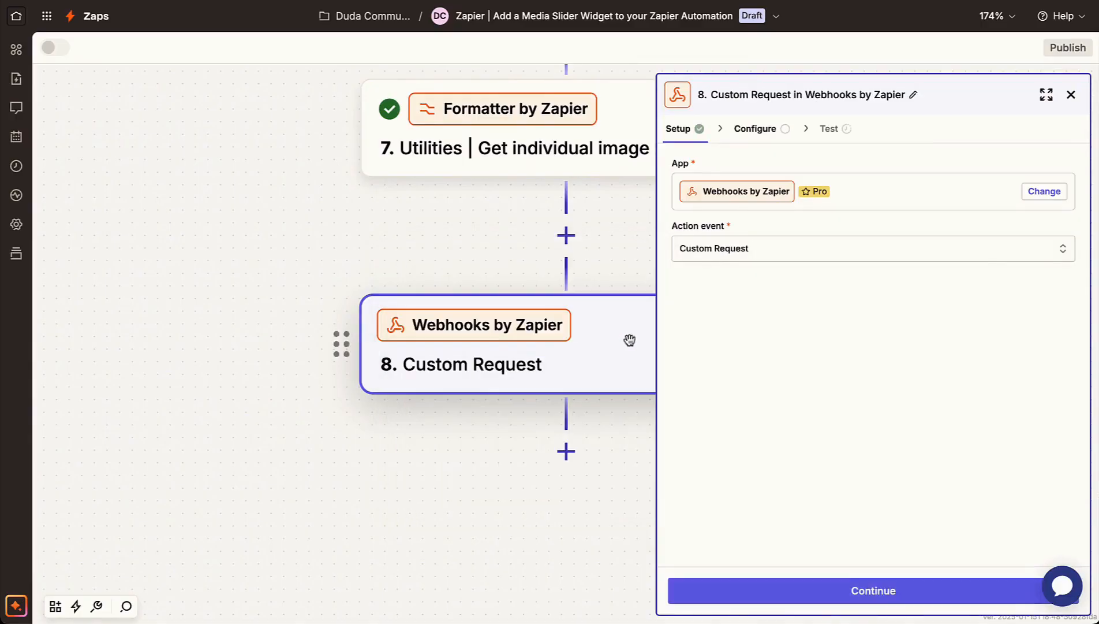
{"action": "left_click", "coordinate": [920, 589]}
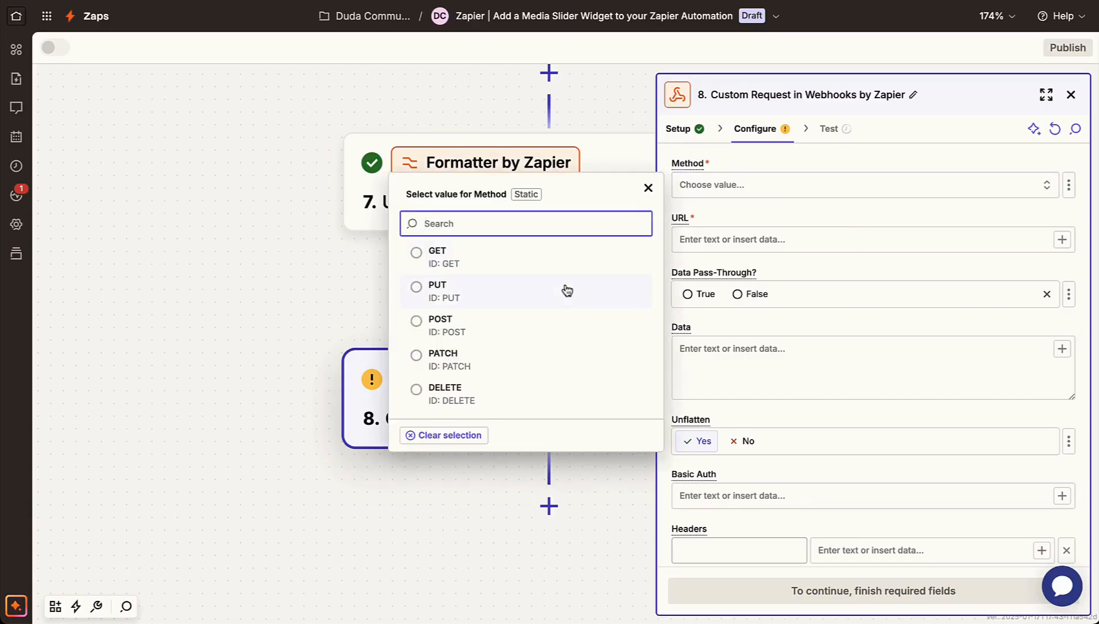
Set the request method to PUT and paste the Update Rows endpoint as the URL.
{"action": "left_click", "coordinate": [567, 290]}
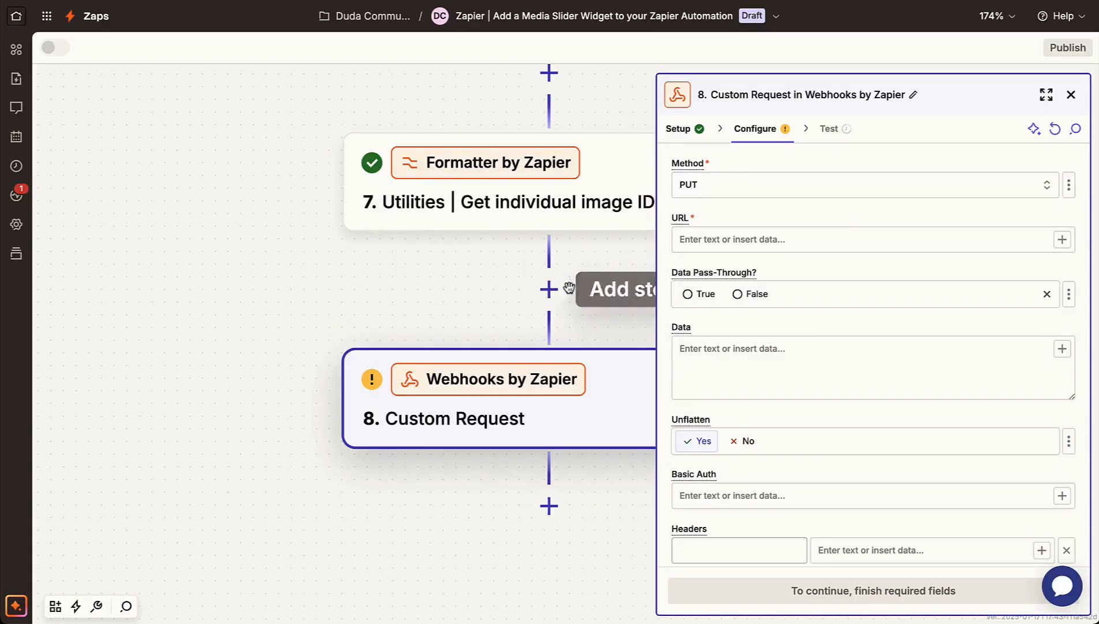
{"action": "left_click", "coordinate": [721, 239]}
{"action": "right_click", "coordinate": [714, 231]}
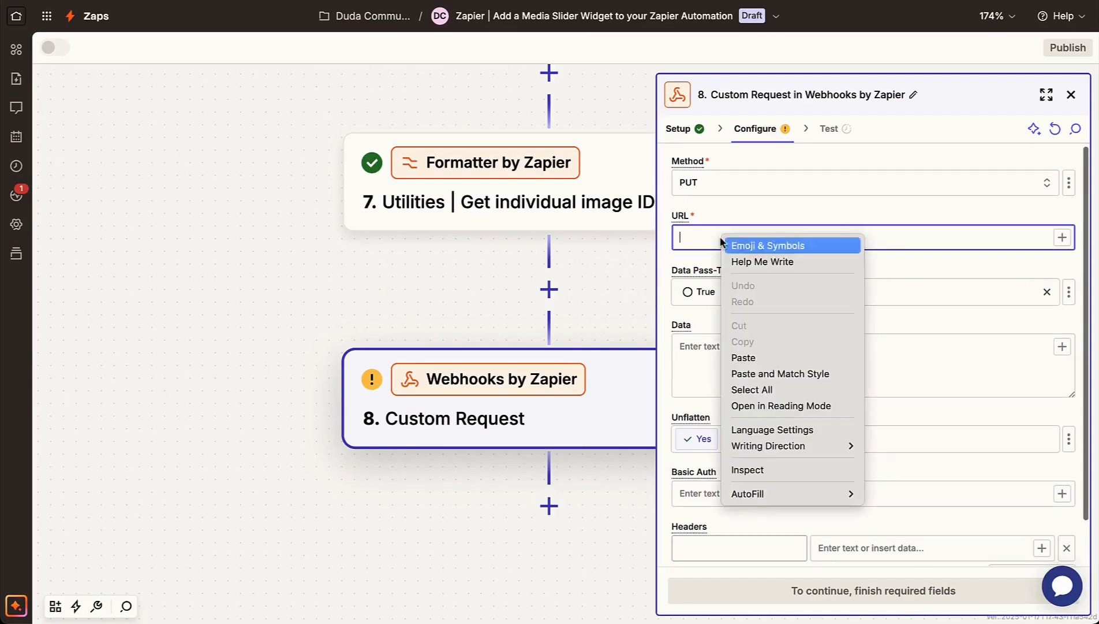
{"action": "left_click", "coordinate": [742, 358]}
Replace the {site_name} placeholder in the URL with the Site Name value from the Create a Site in Duda step.
{"action": "left_click_drag", "start_coordinate": [901, 237], "coordinate": [847, 238]}
{"action": "key", "text": "BackSpace"}
{"action": "left_click", "coordinate": [1062, 237]}
{"action": "left_click", "coordinate": [612, 380]}
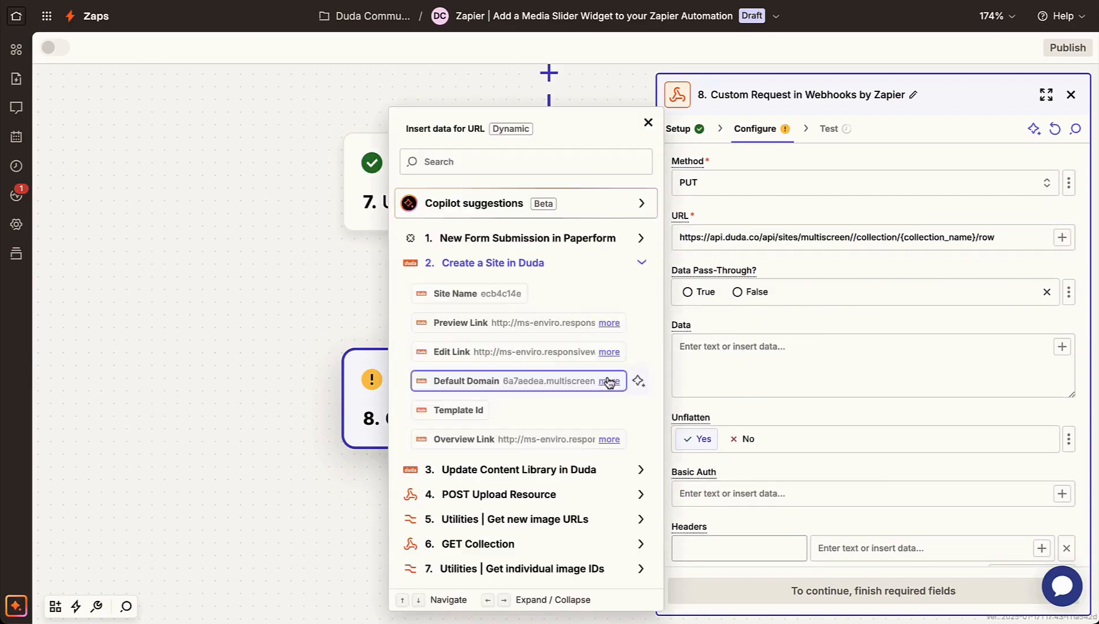
{"action": "left_click", "coordinate": [488, 295]}
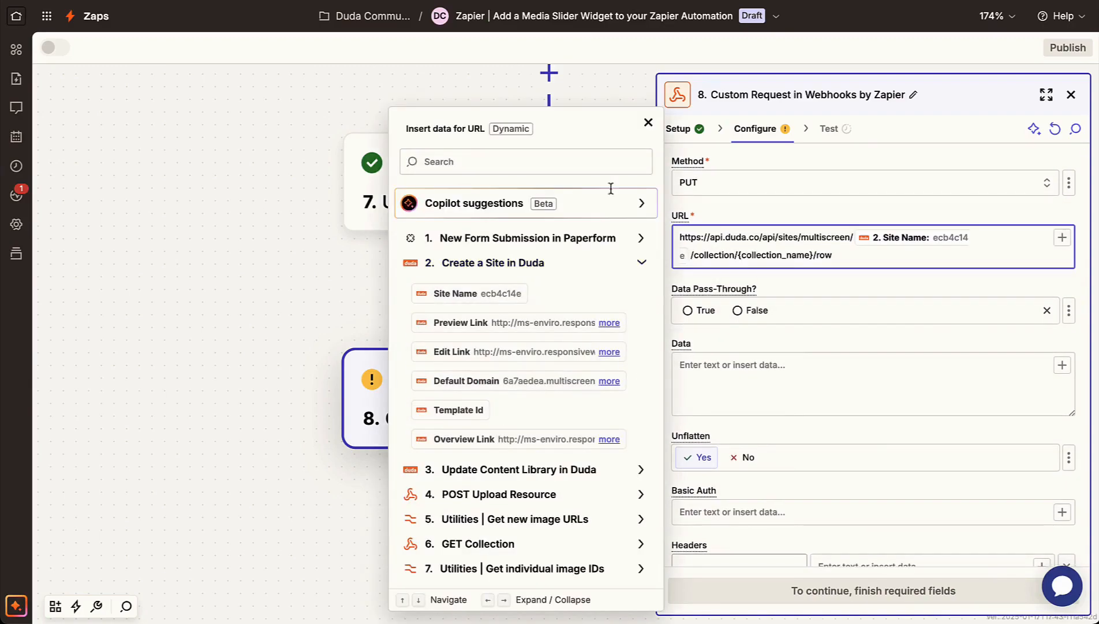
{"action": "left_click", "coordinate": [649, 123]}
Replace the {collection_name} placeholder in the URL with the Name value from the GET Collection step.
{"action": "left_click_drag", "start_coordinate": [814, 254], "coordinate": [737, 255]}
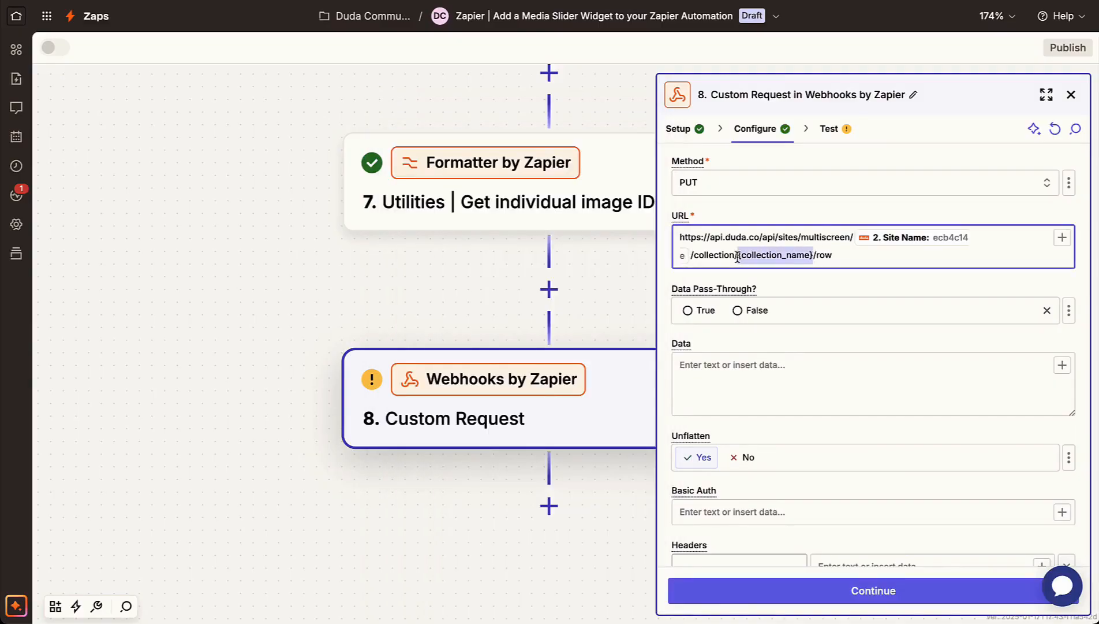
{"action": "key", "text": "BackSpace"}
{"action": "left_click", "coordinate": [1063, 237]}
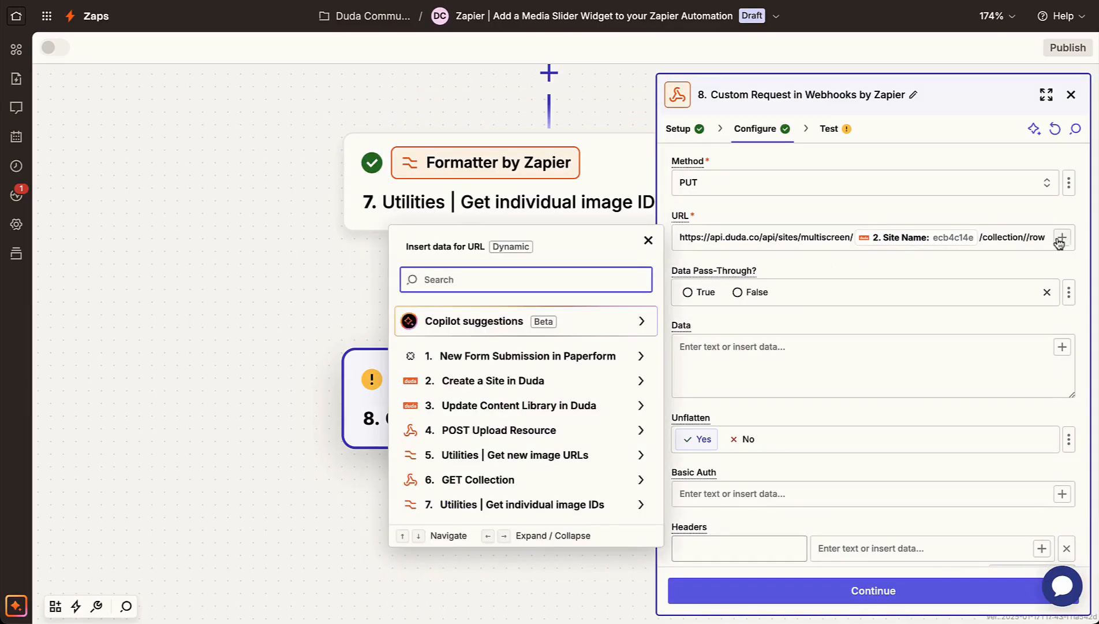
{"action": "left_click", "coordinate": [543, 479]}
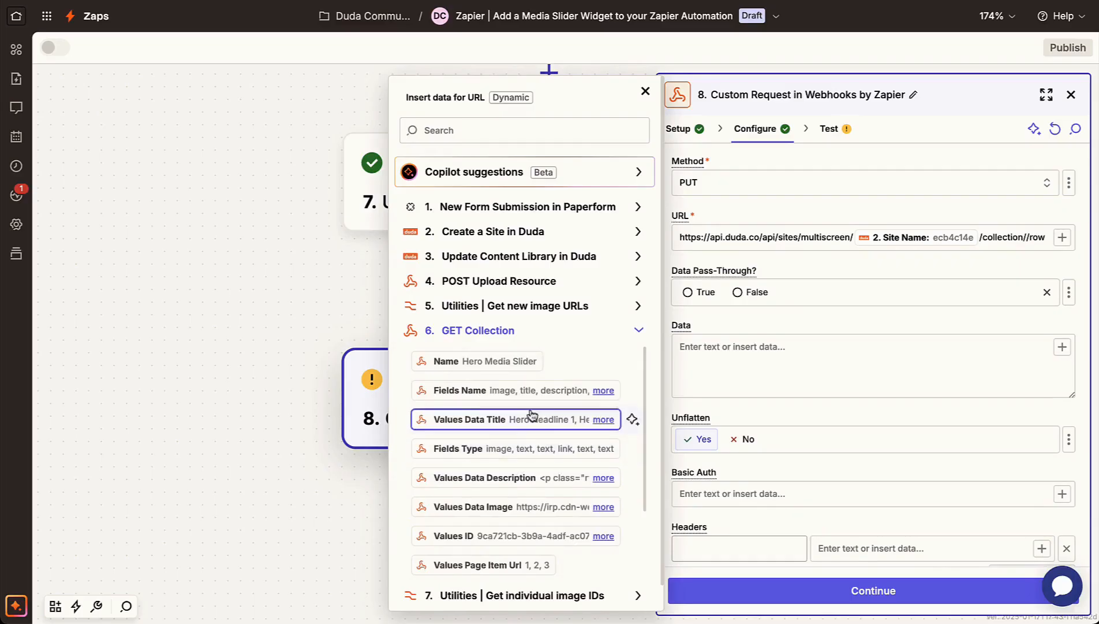
{"action": "left_click", "coordinate": [507, 367]}
{"action": "left_click", "coordinate": [667, 144]}
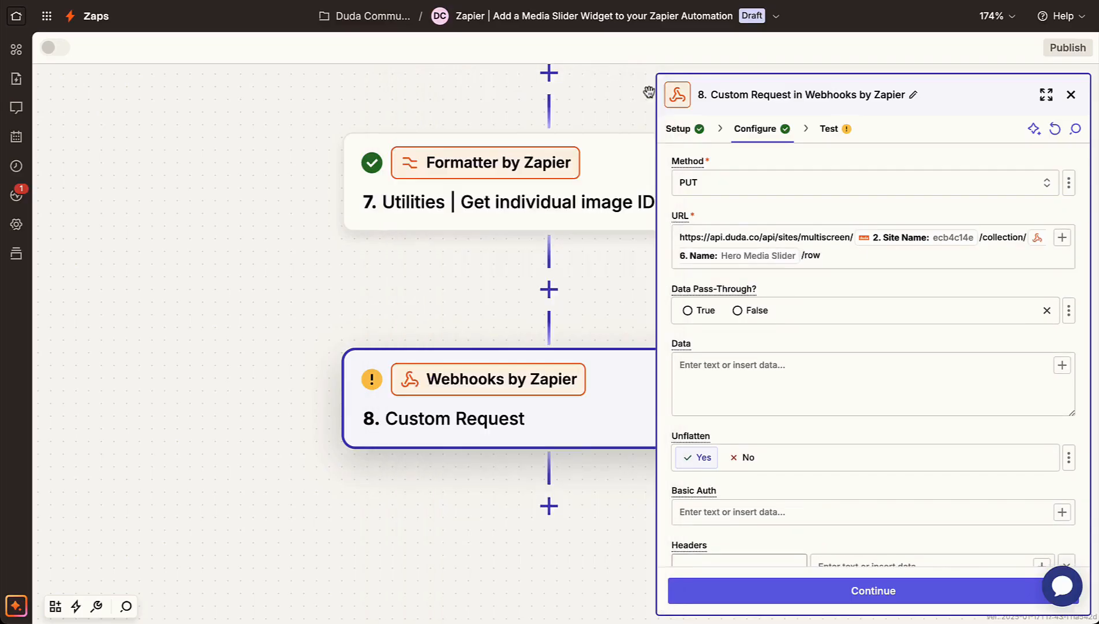
Paste the copied collection values array into the custom request's Data field.
{"action": "left_click", "coordinate": [828, 365]}
{"action": "scroll", "coordinate": [695, 369], "scroll_direction": "down", "scroll_amount": 1}
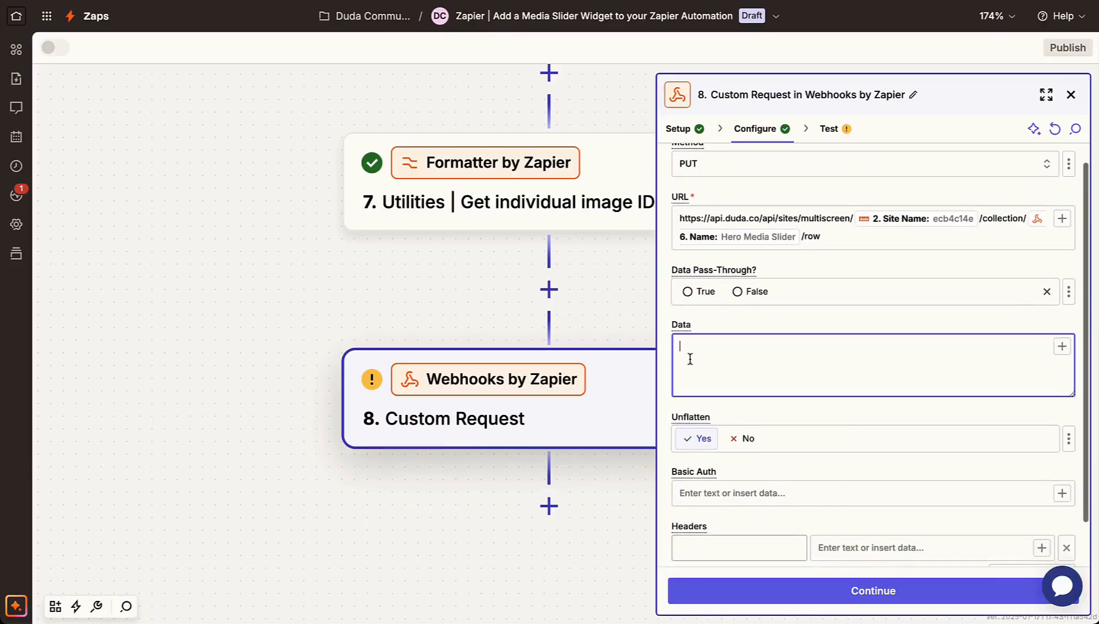
{"action": "right_click", "coordinate": [690, 356]}
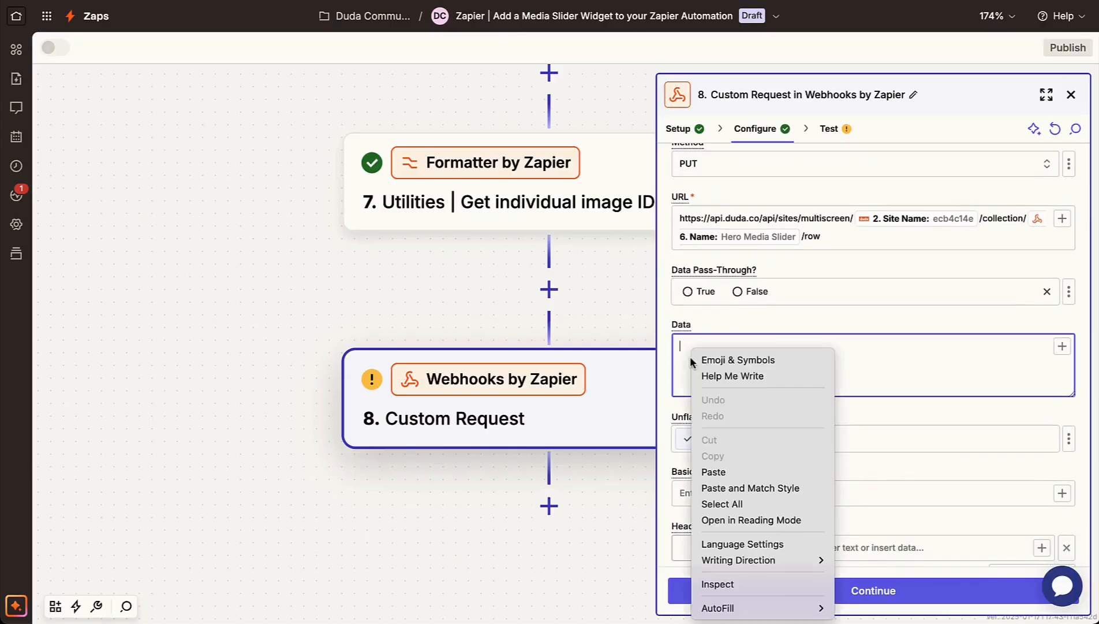
{"action": "left_click", "coordinate": [729, 471]}
Replace the first row's id value in the Data field with Output Item 1 from the Get individual image IDs step.
{"action": "scroll", "coordinate": [732, 466], "scroll_direction": "up", "scroll_amount": 4}
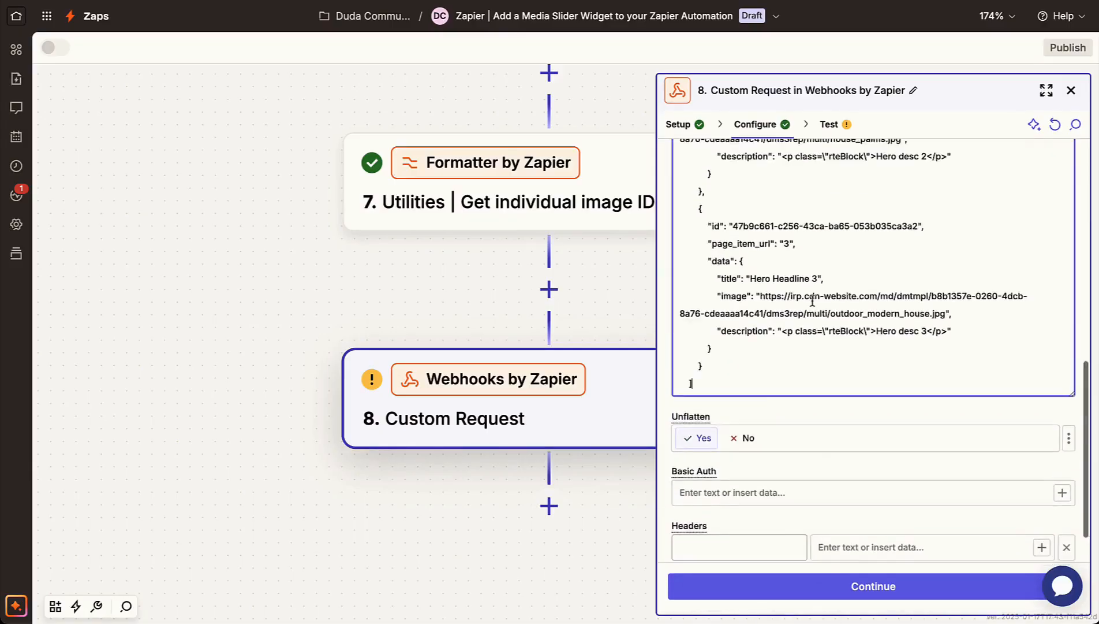
{"action": "scroll", "coordinate": [812, 300], "scroll_direction": "up", "scroll_amount": 3}
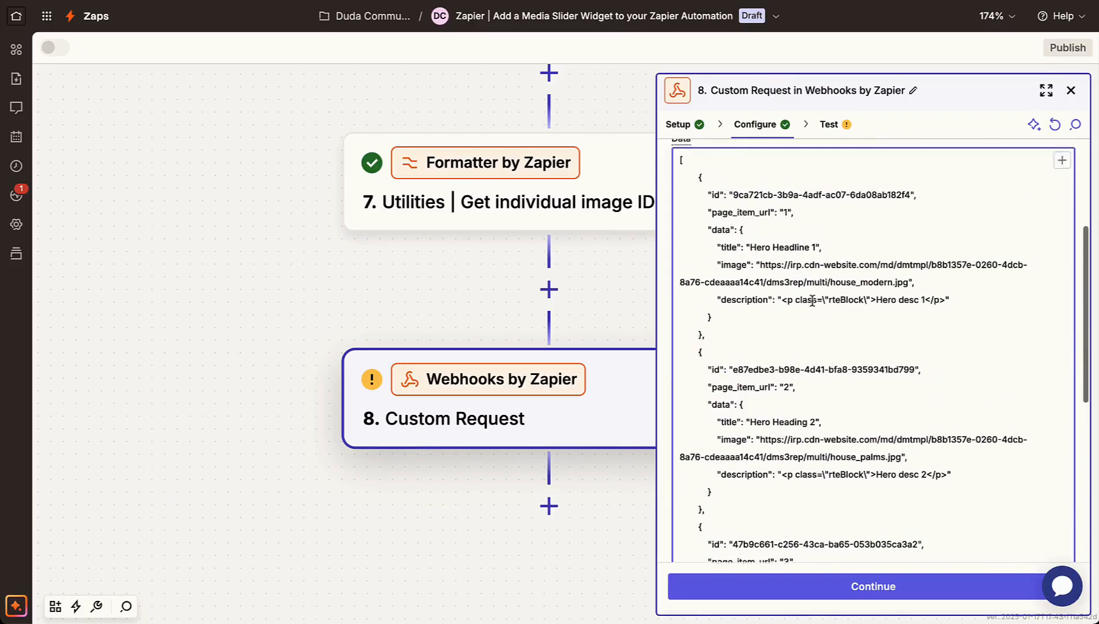
{"action": "scroll", "coordinate": [908, 220], "scroll_direction": "up", "scroll_amount": 1}
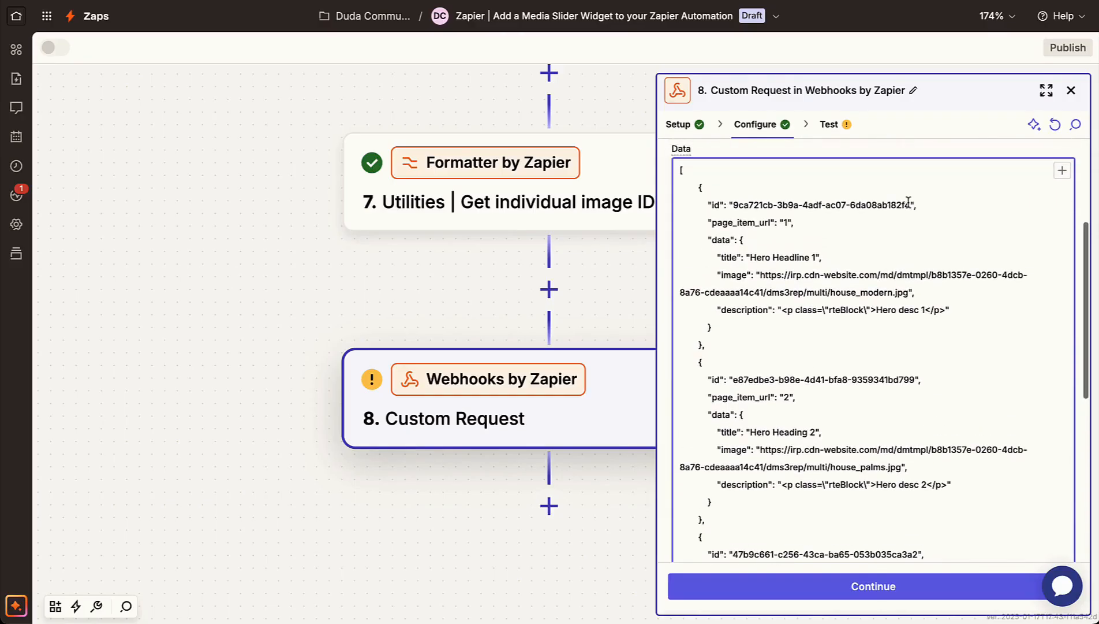
{"action": "left_click_drag", "start_coordinate": [911, 207], "coordinate": [731, 209]}
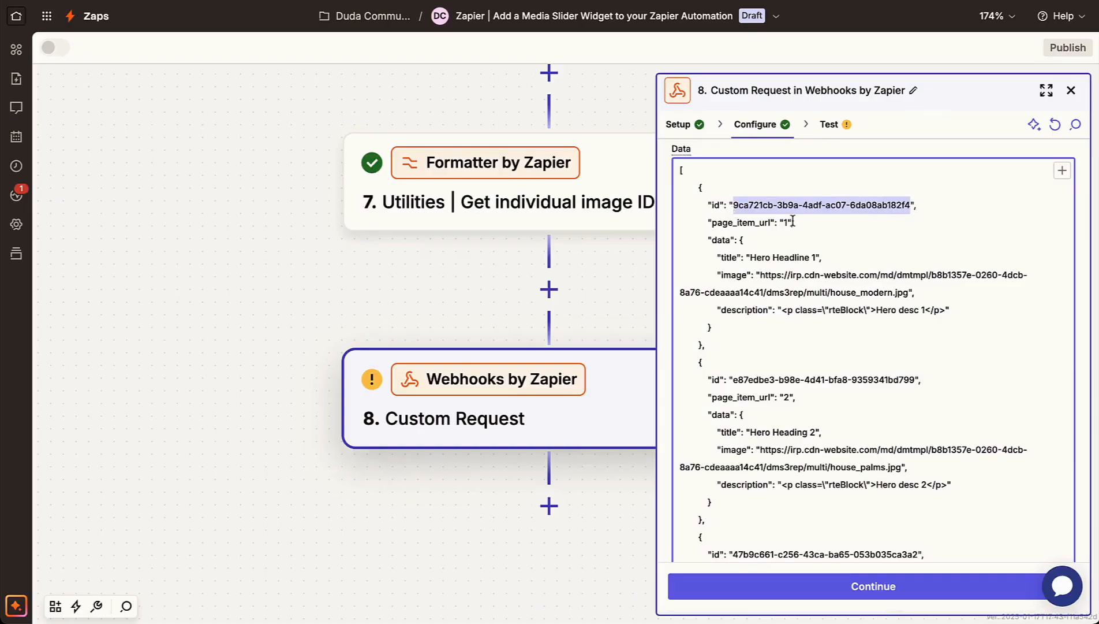
{"action": "key", "text": "BackSpace"}
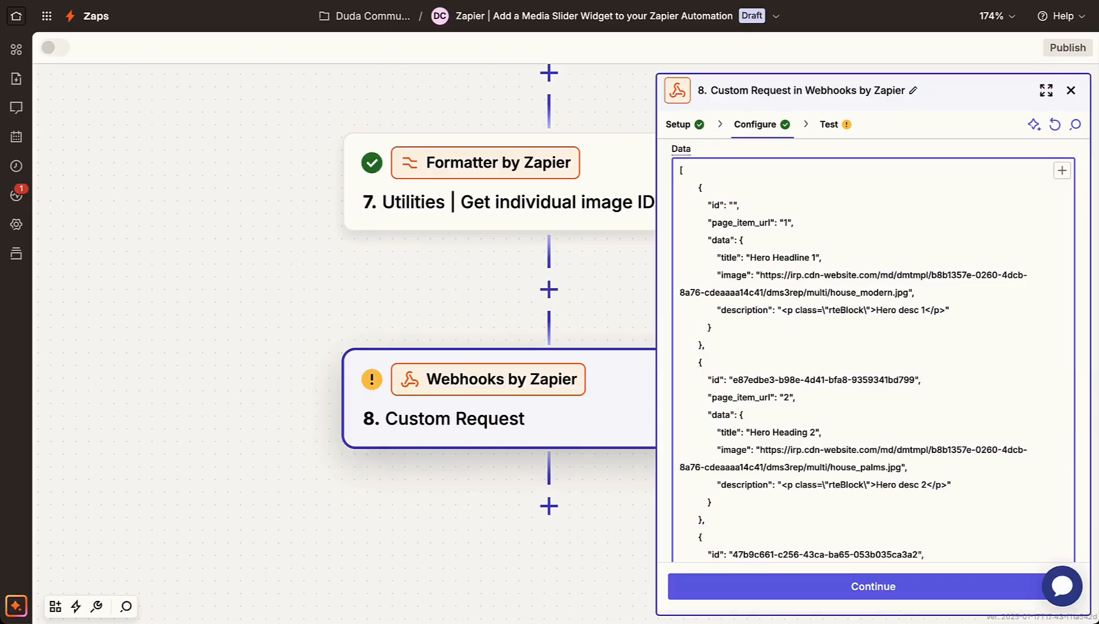
{"action": "left_click", "coordinate": [1062, 171]}
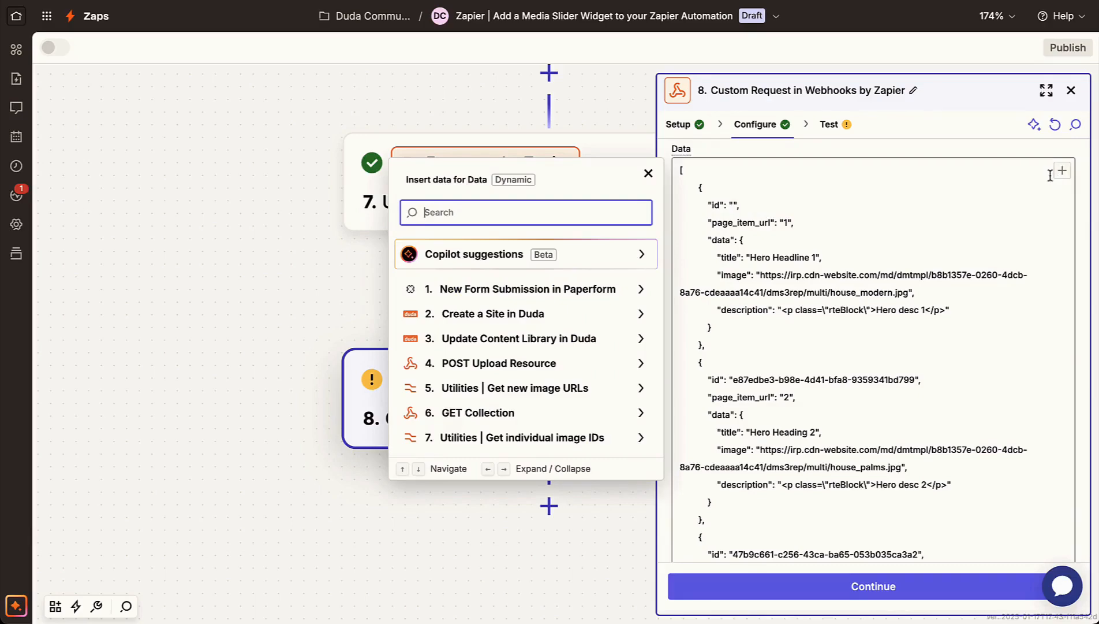
{"action": "left_click", "coordinate": [586, 437]}
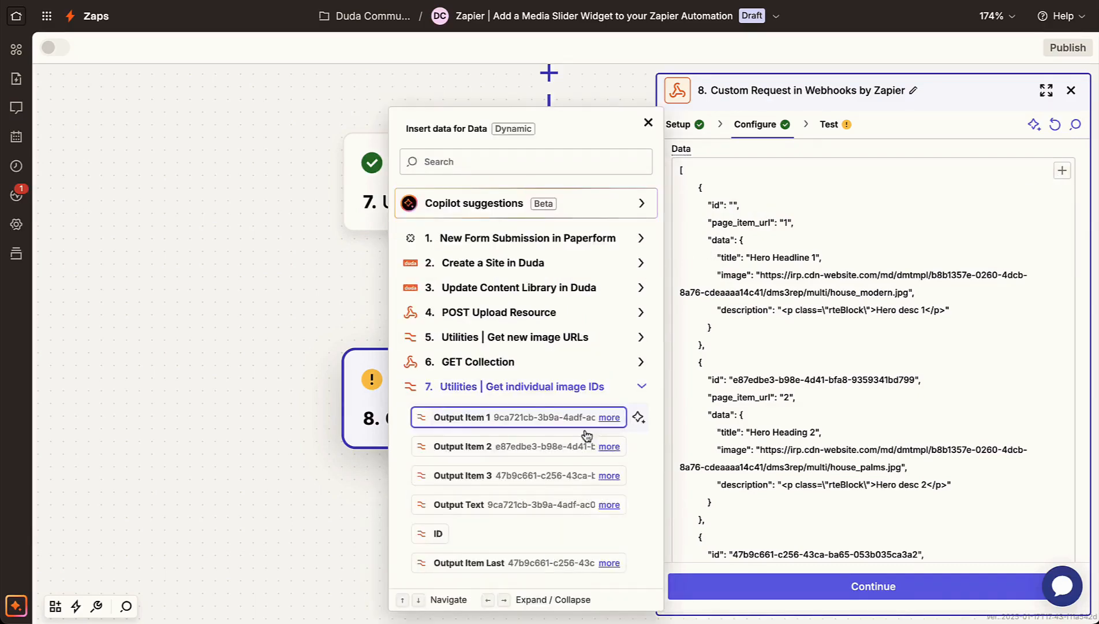
{"action": "left_click", "coordinate": [541, 427]}
{"action": "left_click", "coordinate": [648, 123]}
Replace the first row's title text with the Hero headline 1 - Answer value from the Paperform submission.
{"action": "left_click_drag", "start_coordinate": [810, 260], "coordinate": [750, 257]}
{"action": "key", "text": "BackSpace"}
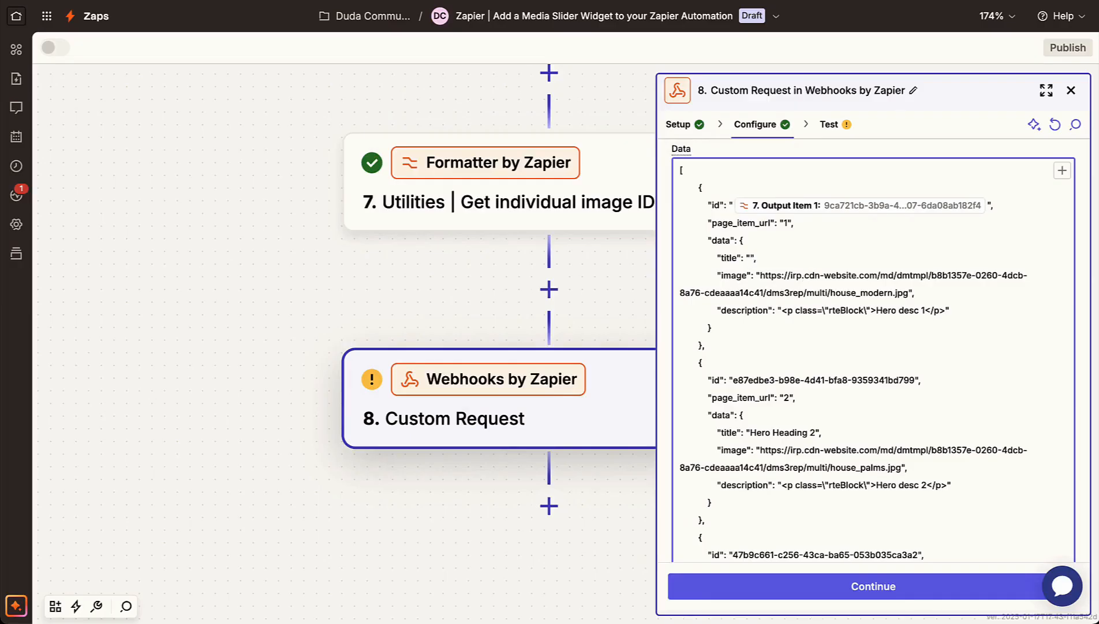
{"action": "left_click", "coordinate": [1062, 170]}
{"action": "left_click", "coordinate": [624, 286]}
{"action": "left_click", "coordinate": [508, 130]}
{"action": "type", "text": "hero head"}
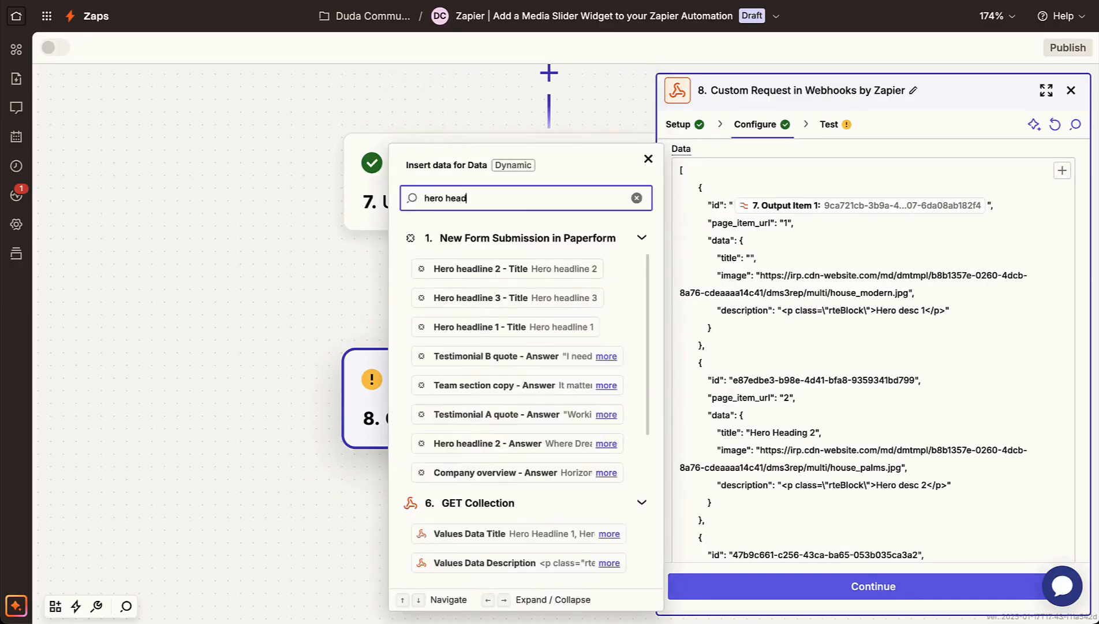
{"action": "type", "text": "line"}
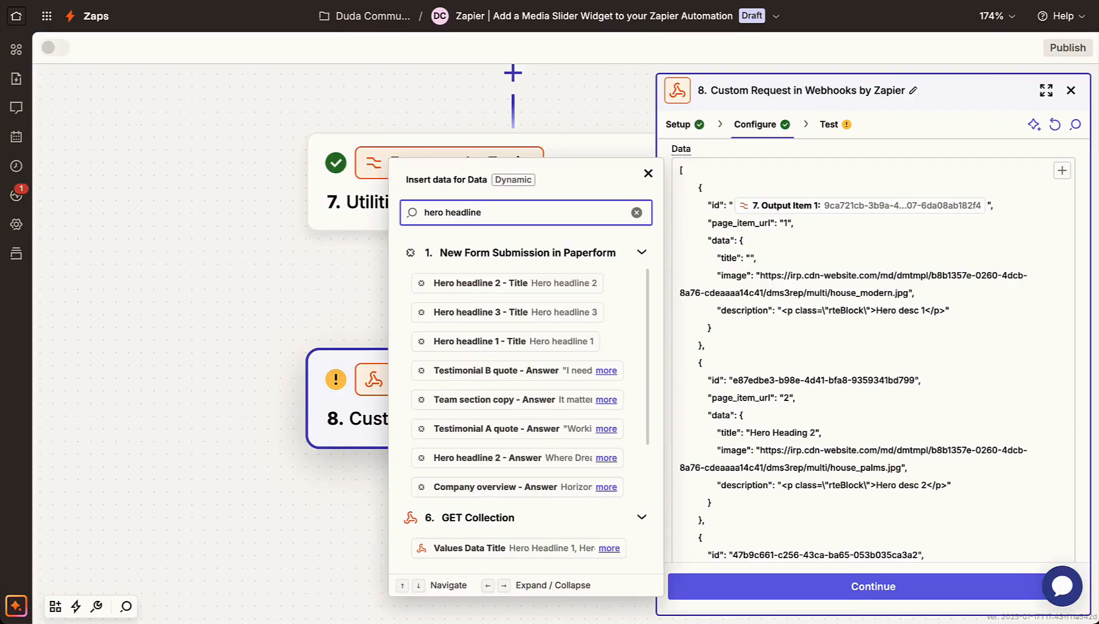
{"action": "type", "text": " answer"}
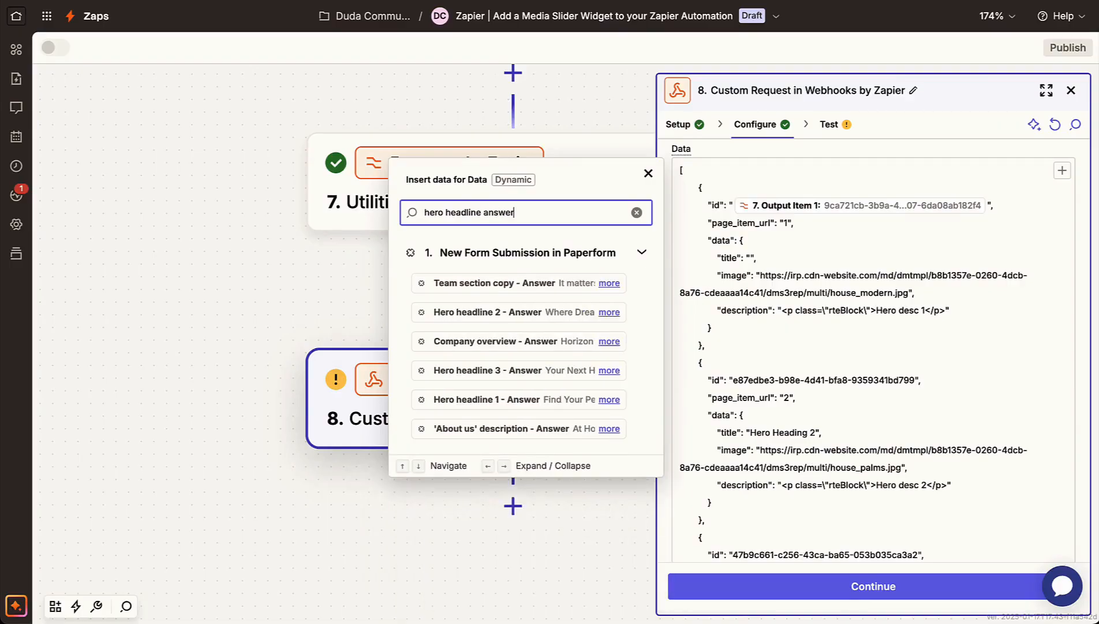
{"action": "left_click", "coordinate": [537, 398]}
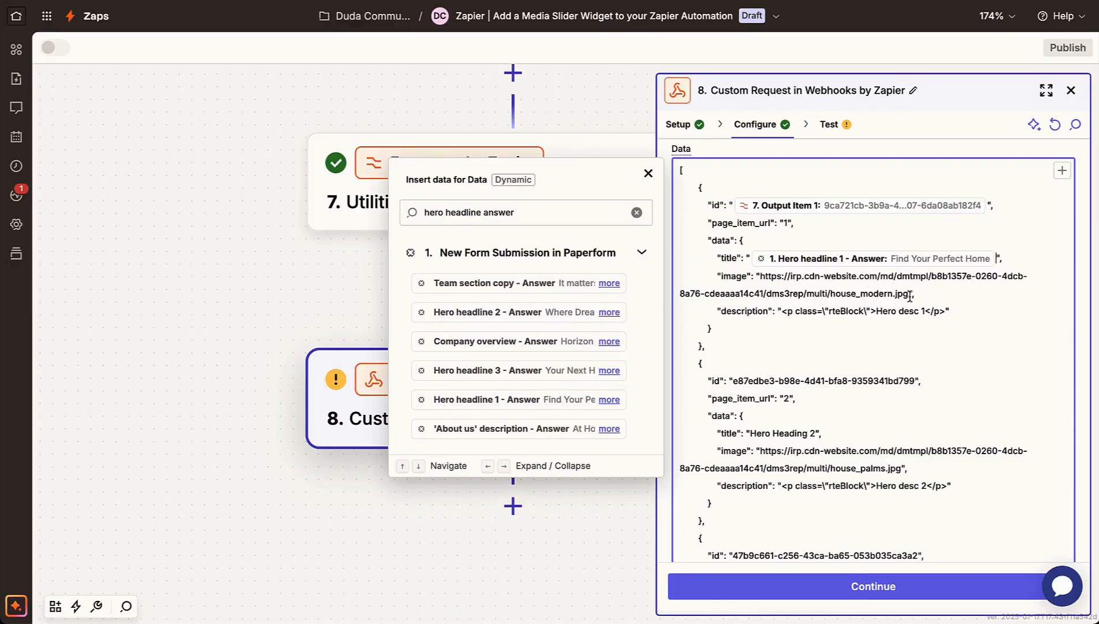
Replace the first row's image URL with Output Item 1 from the Get new image URLs step.
{"action": "left_click_drag", "start_coordinate": [910, 296], "coordinate": [758, 277]}
{"action": "key", "text": "BackSpace"}
{"action": "left_click", "coordinate": [636, 213]}
{"action": "left_click", "coordinate": [627, 381]}
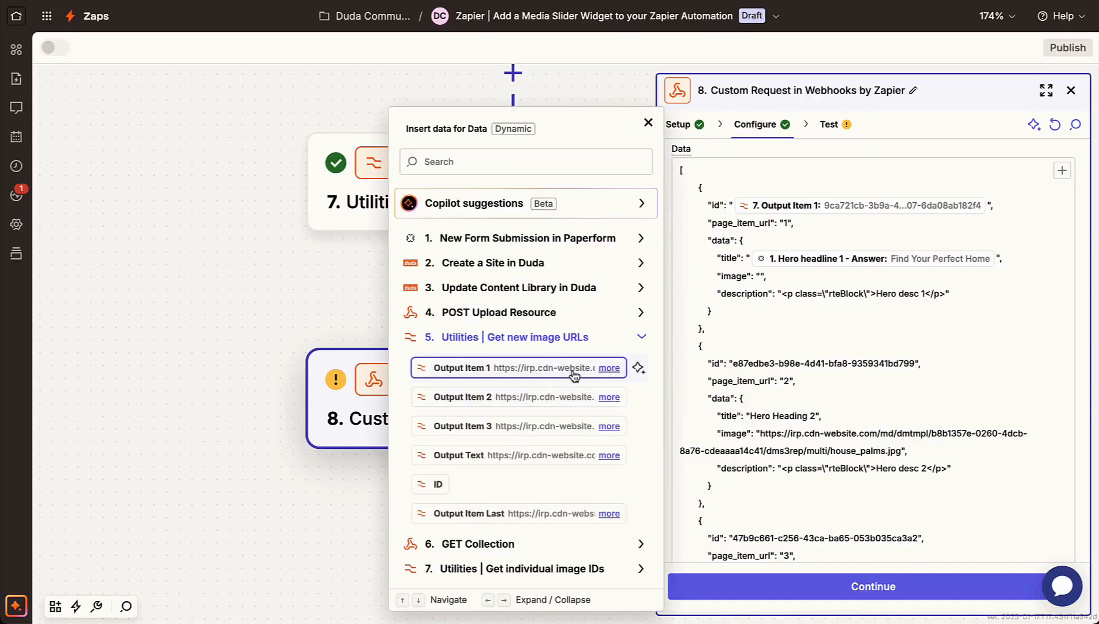
{"action": "left_click", "coordinate": [574, 372]}
Replace "Hero desc 1" in the first row's description with the Tagline 1 - Answer value from the Paperform submission, keeping the paragraph tags.
{"action": "left_click_drag", "start_coordinate": [925, 294], "coordinate": [877, 294]}
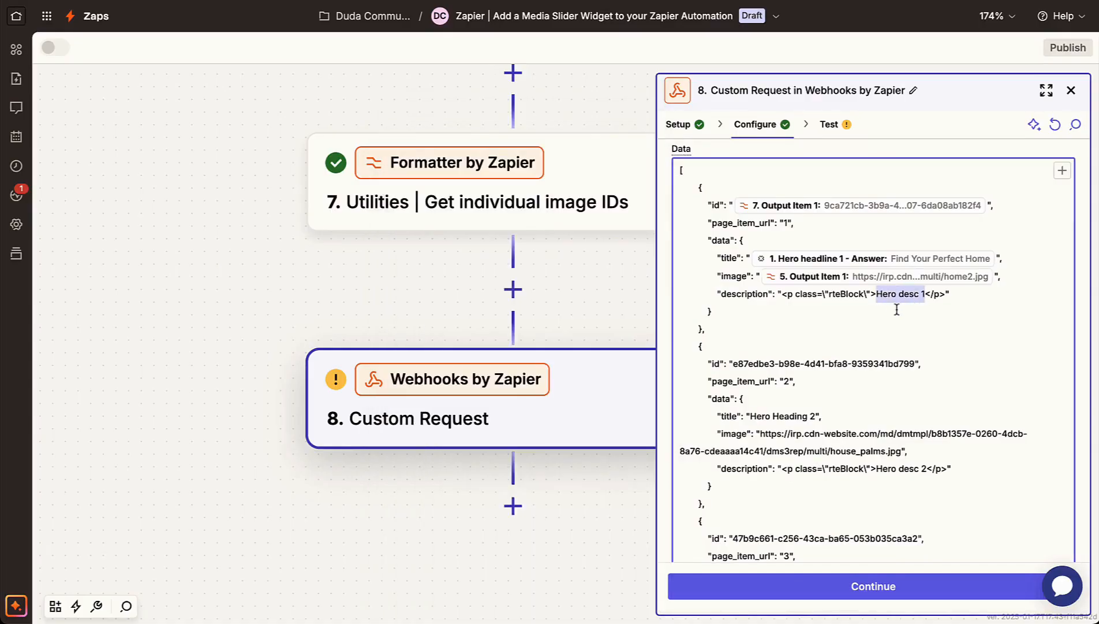
{"action": "key", "text": "BackSpace"}
{"action": "left_click", "coordinate": [1063, 170]}
{"action": "left_click", "coordinate": [595, 296]}
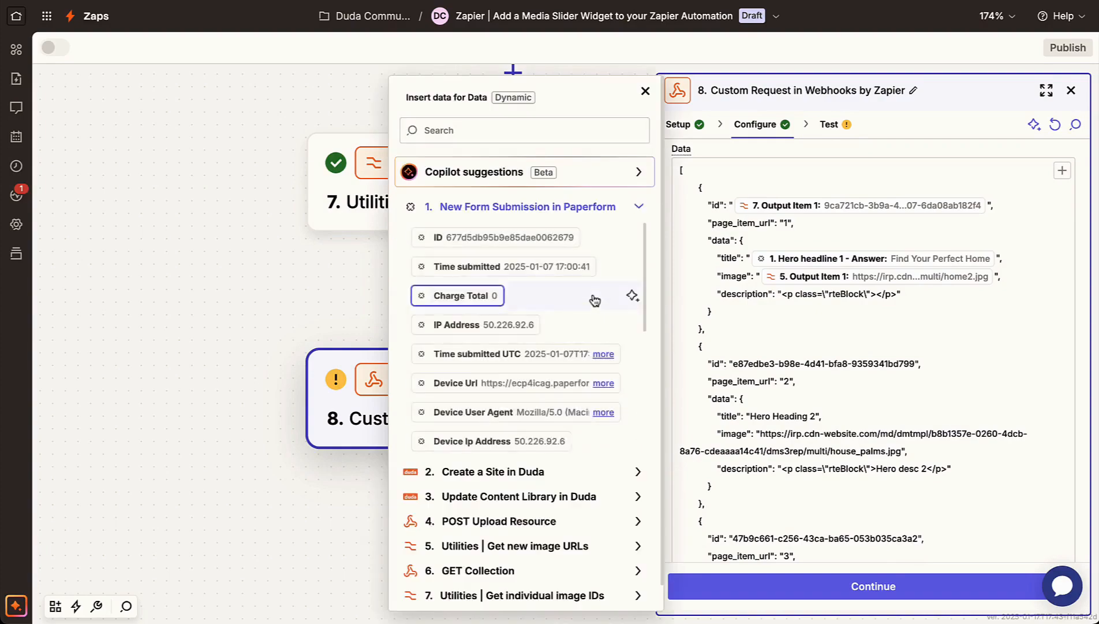
{"action": "type", "text": "tagline"}
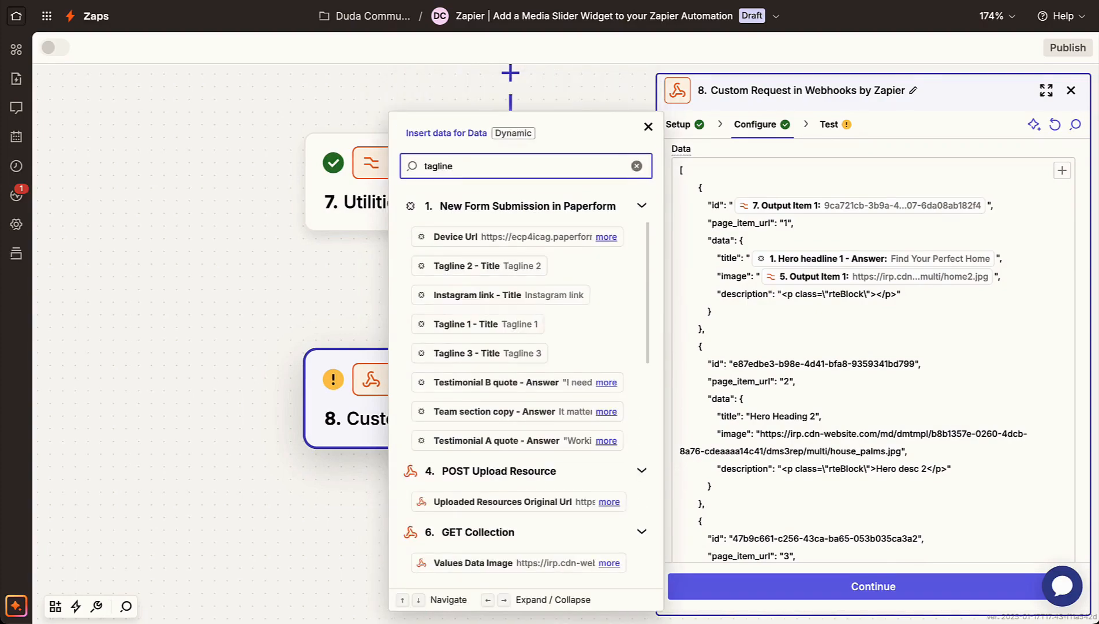
{"action": "scroll", "coordinate": [519, 312], "scroll_direction": "down", "scroll_amount": 3}
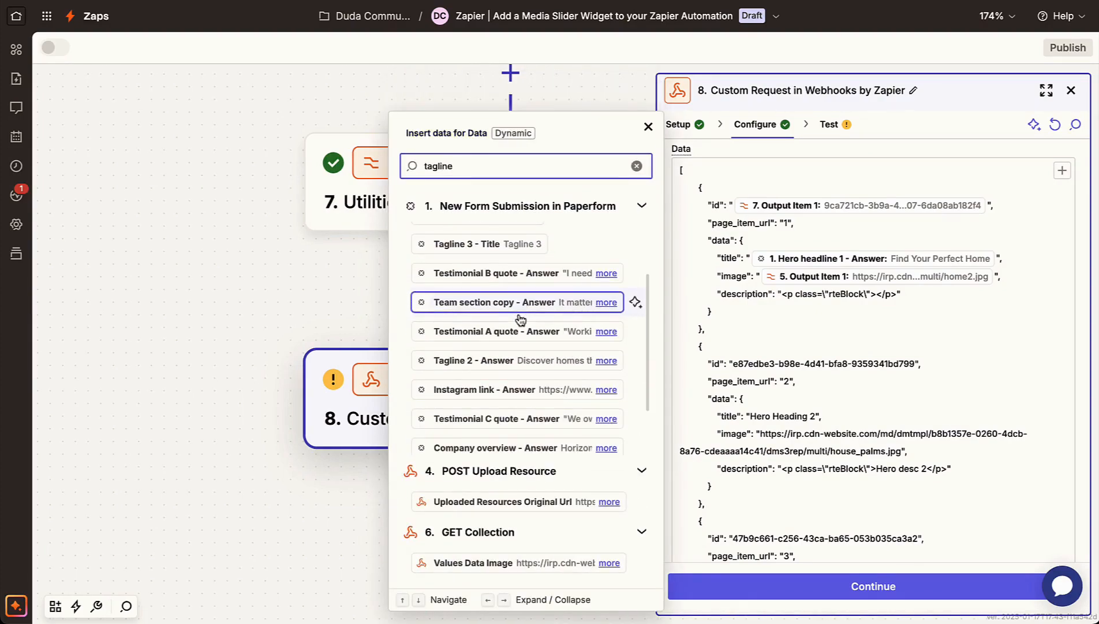
{"action": "scroll", "coordinate": [520, 318], "scroll_direction": "down", "scroll_amount": 2}
{"action": "left_click", "coordinate": [523, 380]}
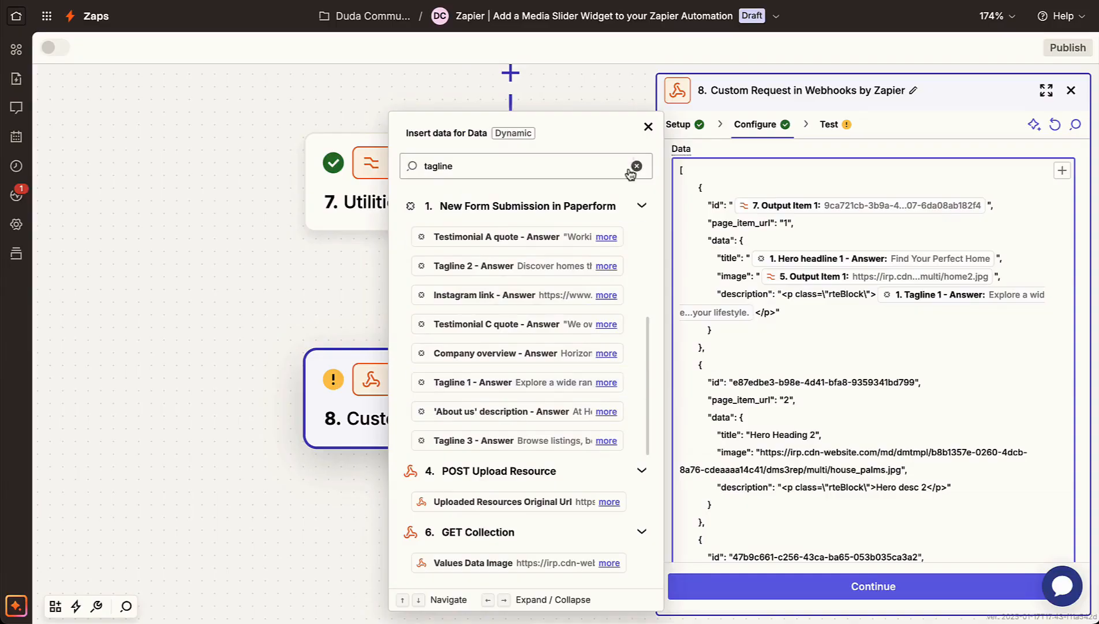
{"action": "left_click", "coordinate": [648, 127]}
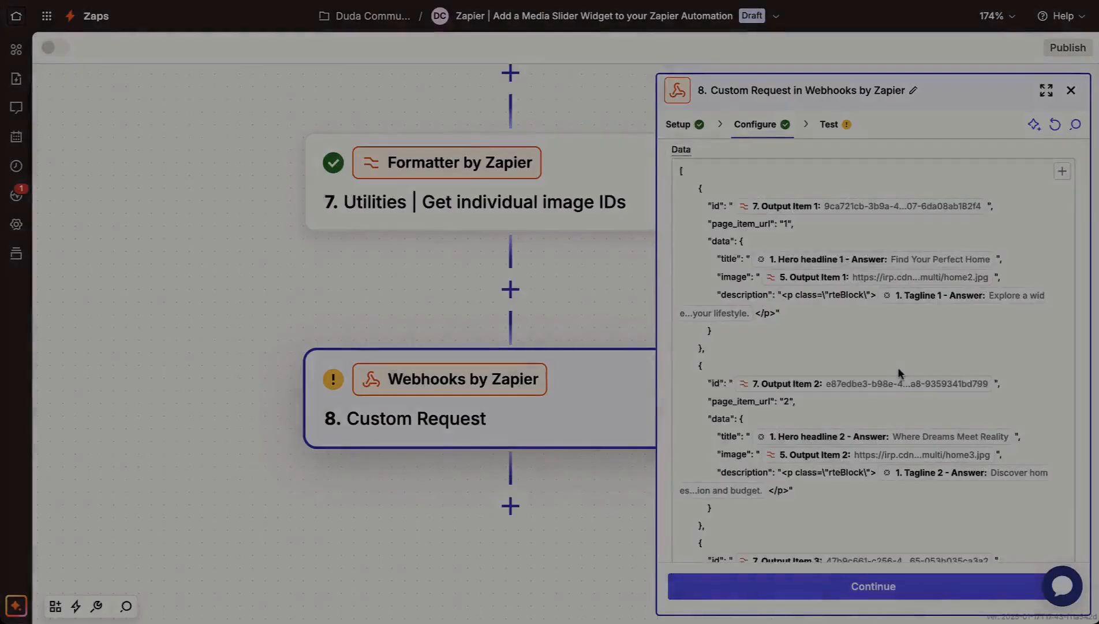
Paste the API credentials into the custom request's Basic Auth field.
{"action": "scroll", "coordinate": [898, 367], "scroll_direction": "down", "scroll_amount": 1}
{"action": "scroll", "coordinate": [899, 373], "scroll_direction": "down", "scroll_amount": 3}
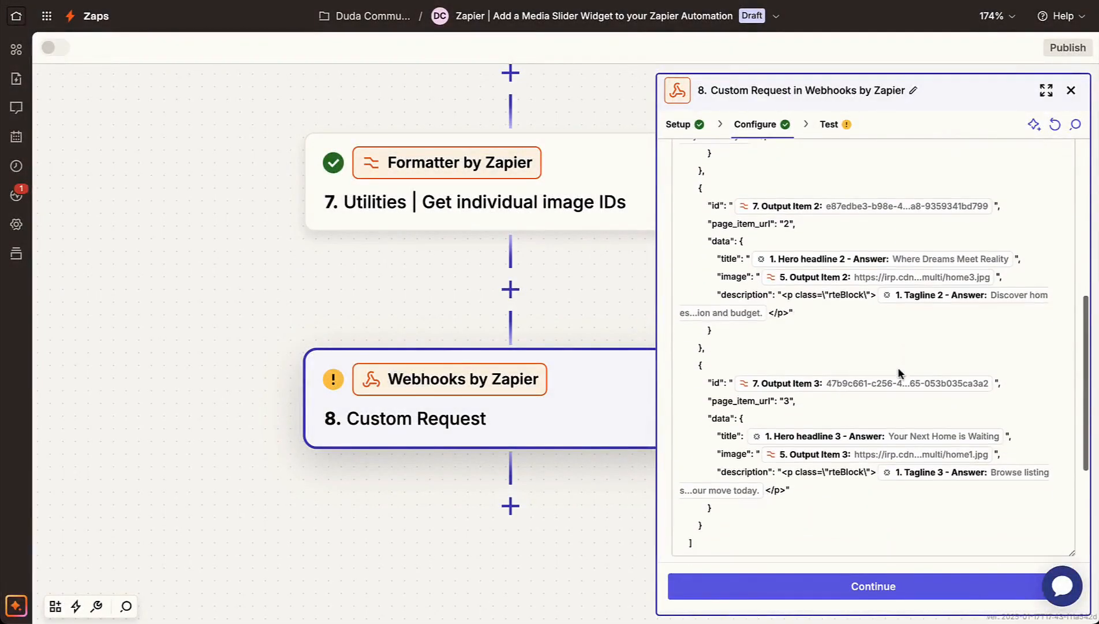
{"action": "scroll", "coordinate": [898, 369], "scroll_direction": "down", "scroll_amount": 3}
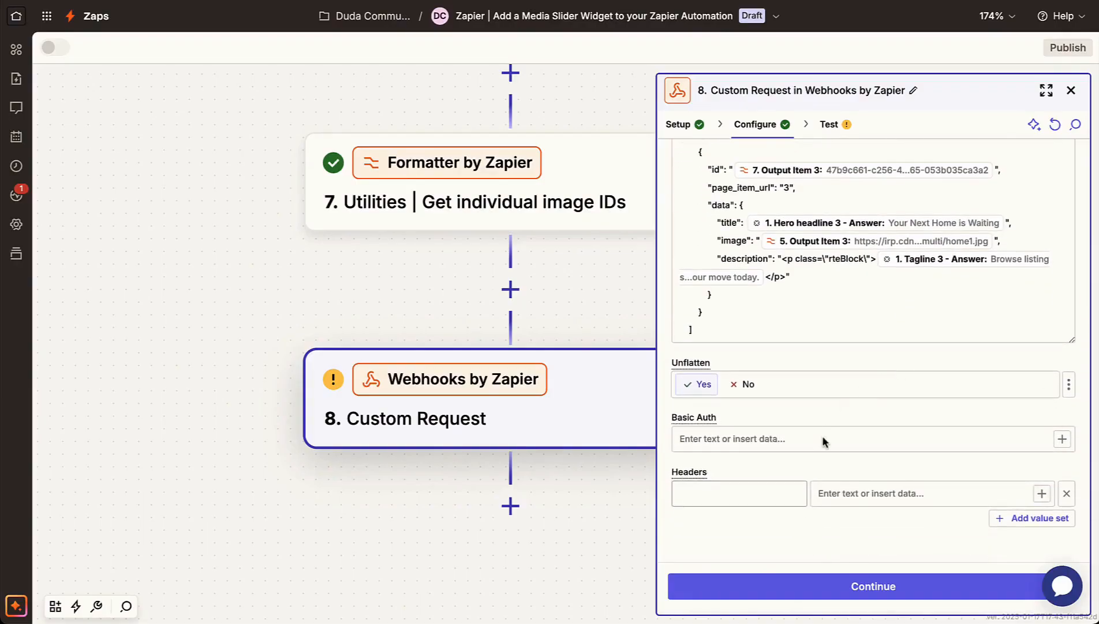
{"action": "left_click", "coordinate": [822, 437]}
{"action": "key", "text": "ctrl+v"}
Add a Content-Type request header with the value application/json.
{"action": "left_click", "coordinate": [747, 485]}
{"action": "type", "text": "Content-Type"}
{"action": "key", "text": "Tab"}
{"action": "type", "text": "application/json"}
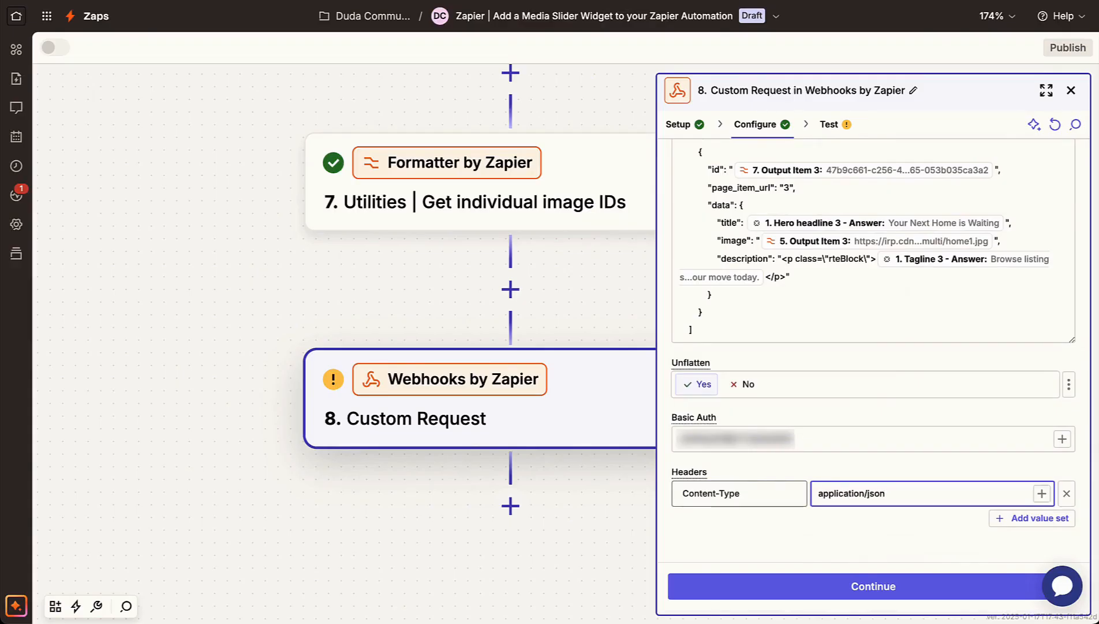
Test the custom request, then switch to the Duda editor and preview the site.
{"action": "left_click", "coordinate": [908, 586]}
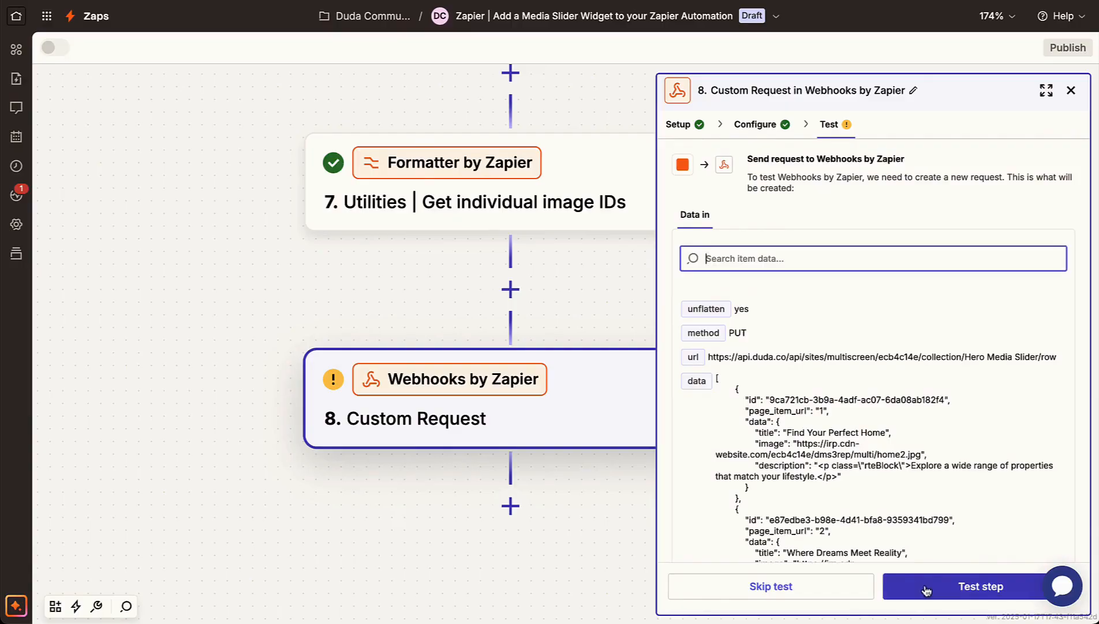
{"action": "left_click", "coordinate": [919, 588]}
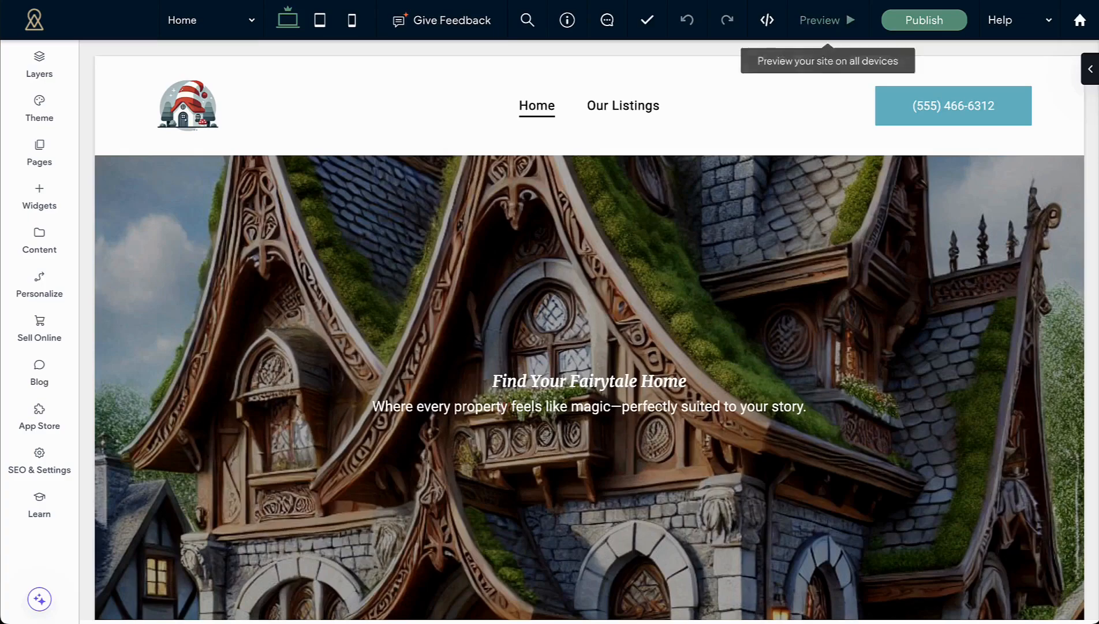
{"action": "left_click", "coordinate": [823, 20]}
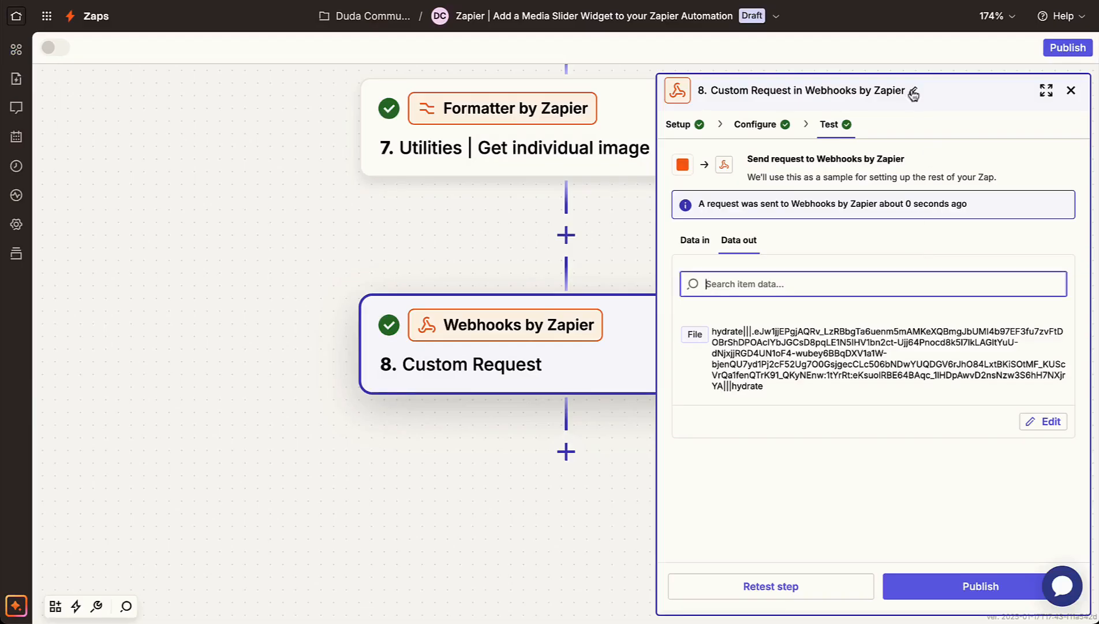
Rename the custom request step as "PUT Update Rows" and publish the Zap.
{"action": "left_click", "coordinate": [912, 92]}
{"action": "type", "text": "PUT Update Rows"}
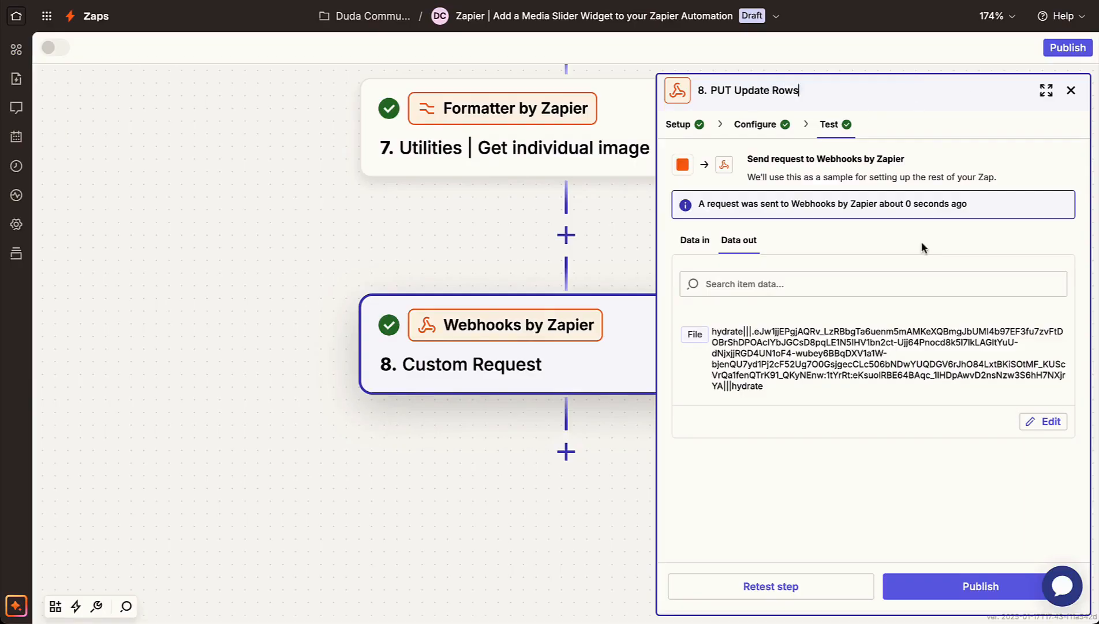
{"action": "key", "text": "Return"}
{"action": "left_click", "coordinate": [953, 587]}
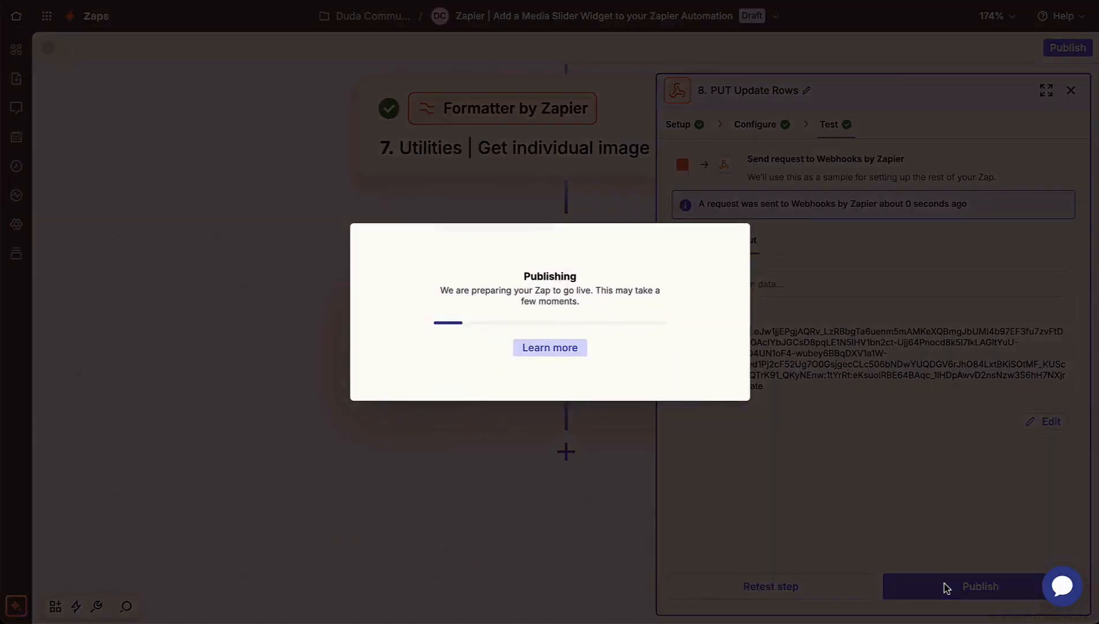